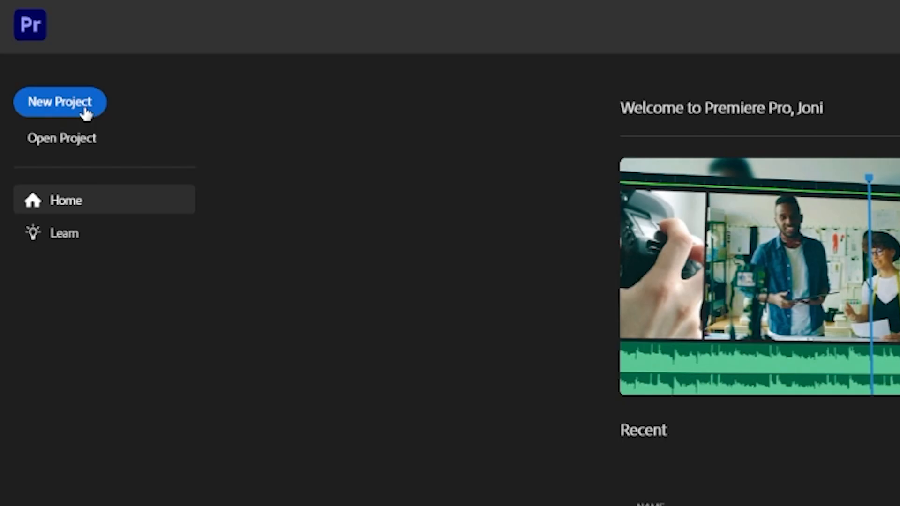
Create a new project named Test with the default import settings.
left_click(86, 113)
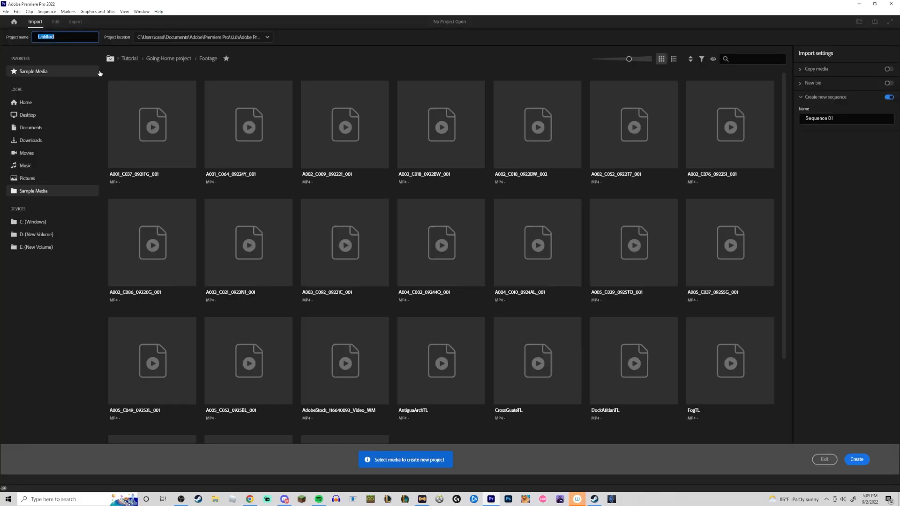
type("Test")
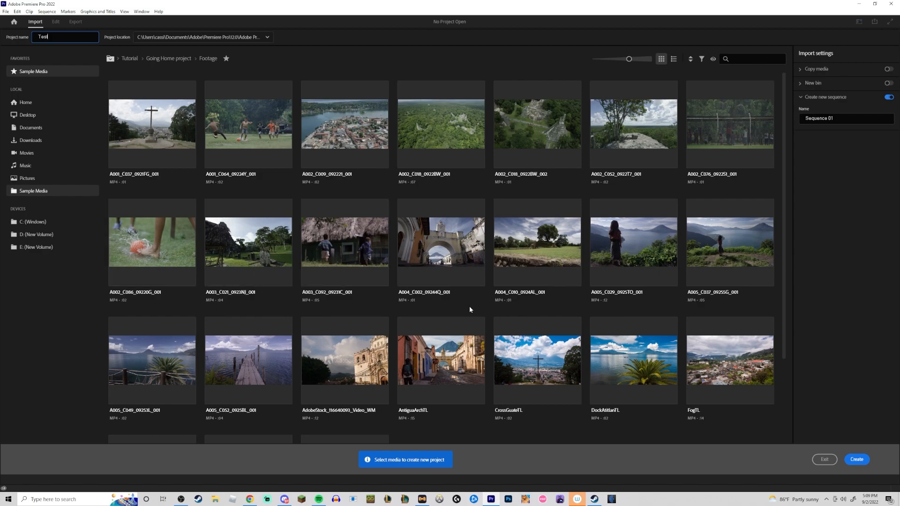
left_click(857, 459)
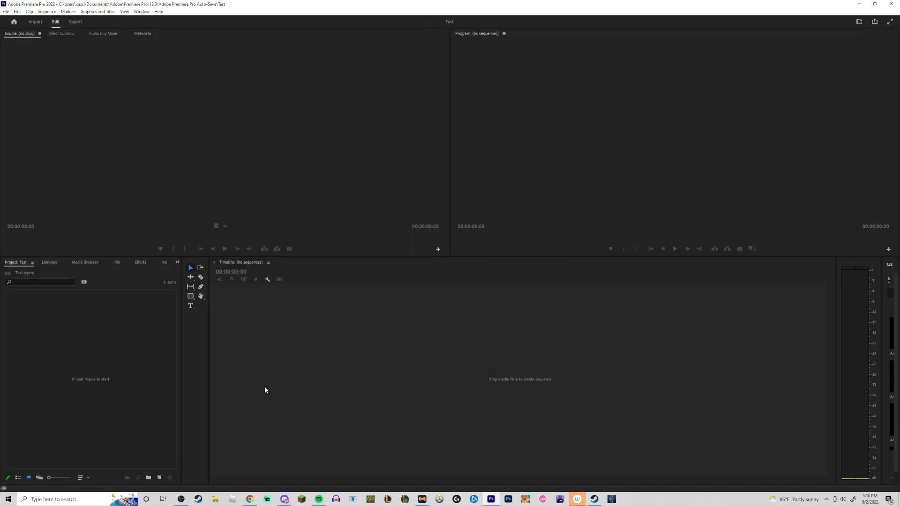
Explore the workspace presets, the panel tabs and the Window menu's list of panels.
left_click(102, 434)
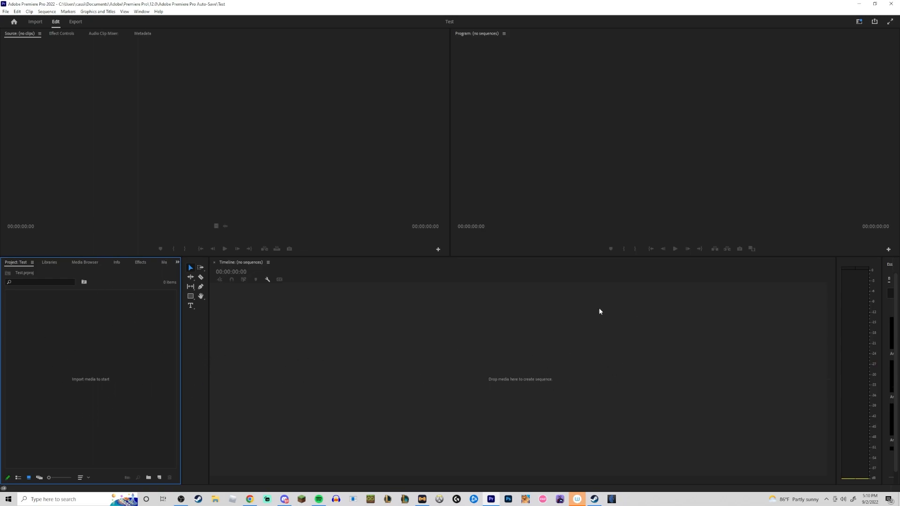
left_click(859, 21)
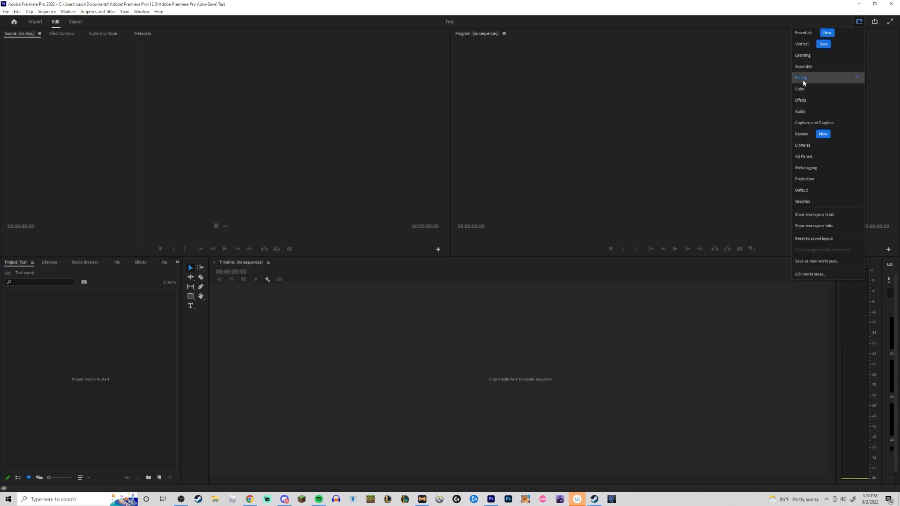
left_click(860, 21)
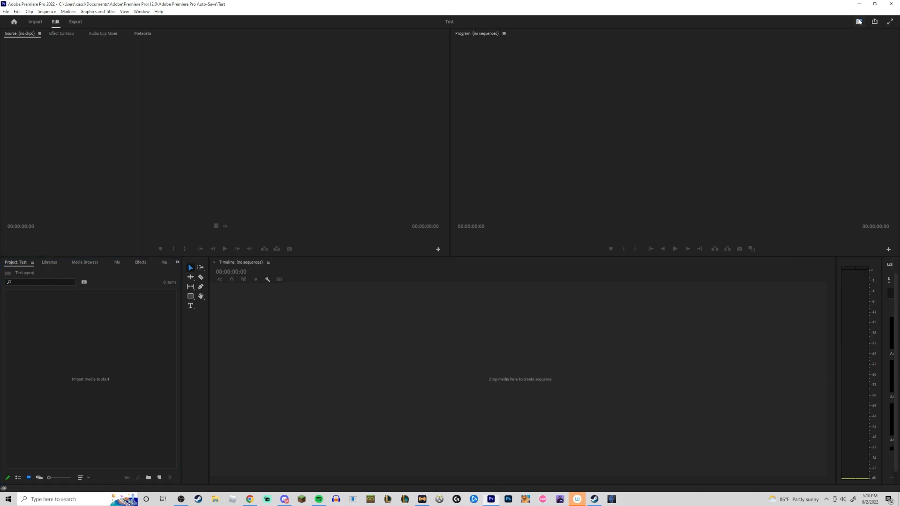
left_click(57, 35)
left_click(100, 35)
left_click(142, 36)
left_click(27, 34)
left_click(61, 35)
left_click(103, 33)
left_click(141, 11)
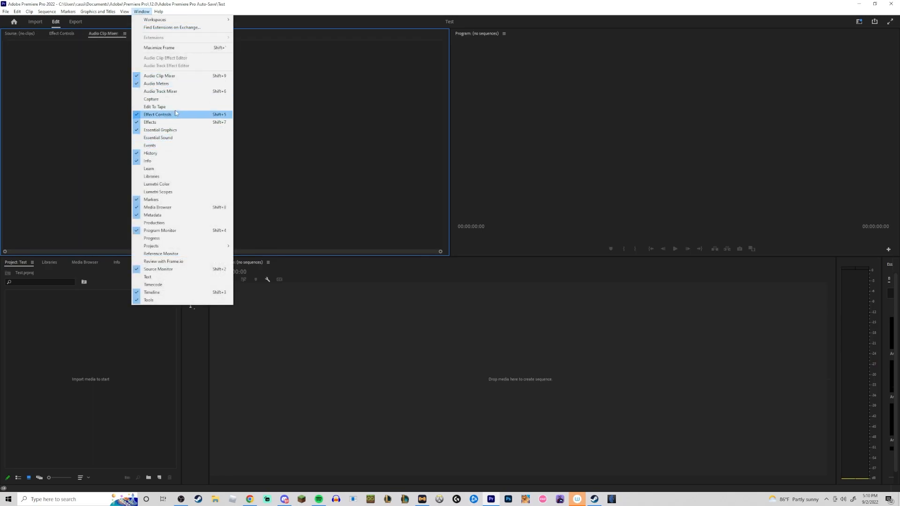
left_click(270, 24)
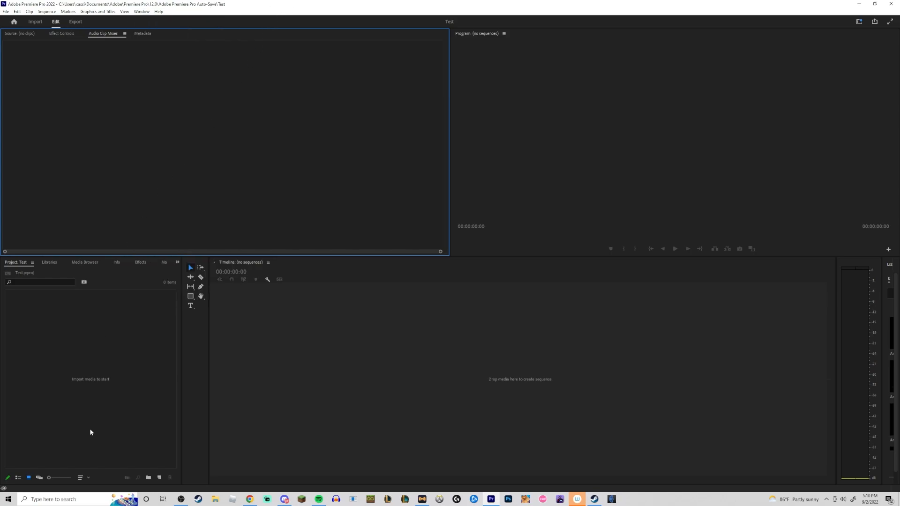
Open File Explorer, go to the dbd folder and drag the first MedalTVDeadbyDaylight clip into the project.
left_click(215, 499)
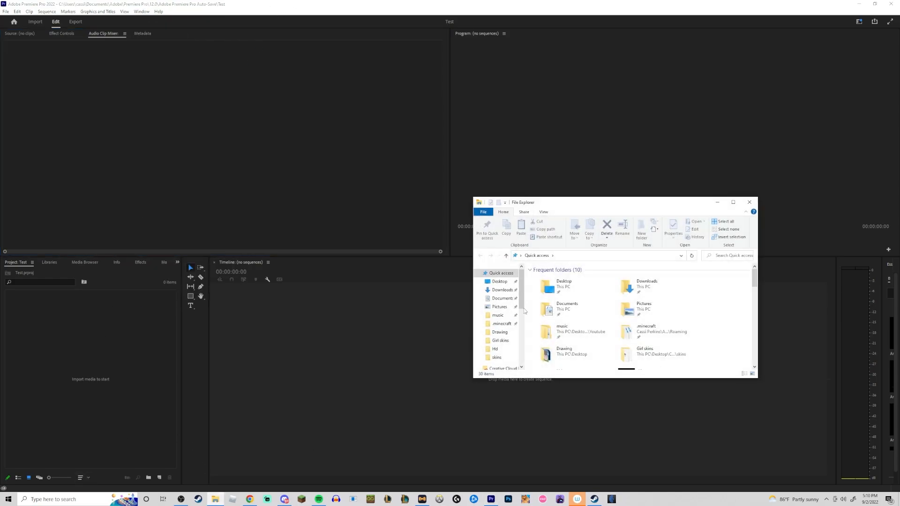
left_click_drag(605, 210, 0, 250)
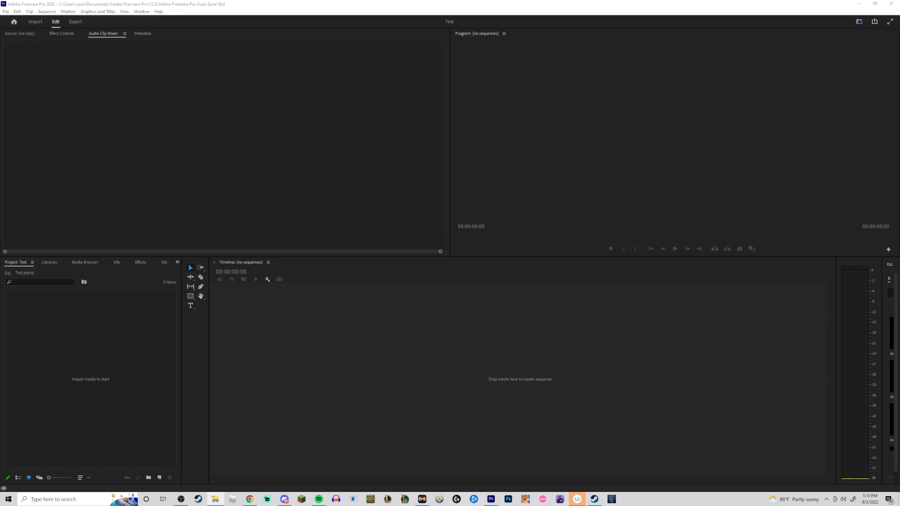
left_click_drag(0, 236, 448, 212)
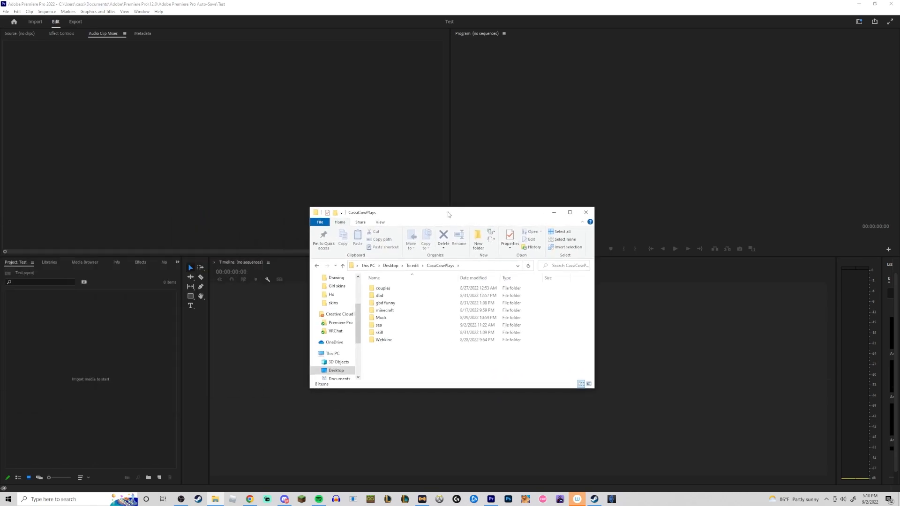
double_click(390, 301)
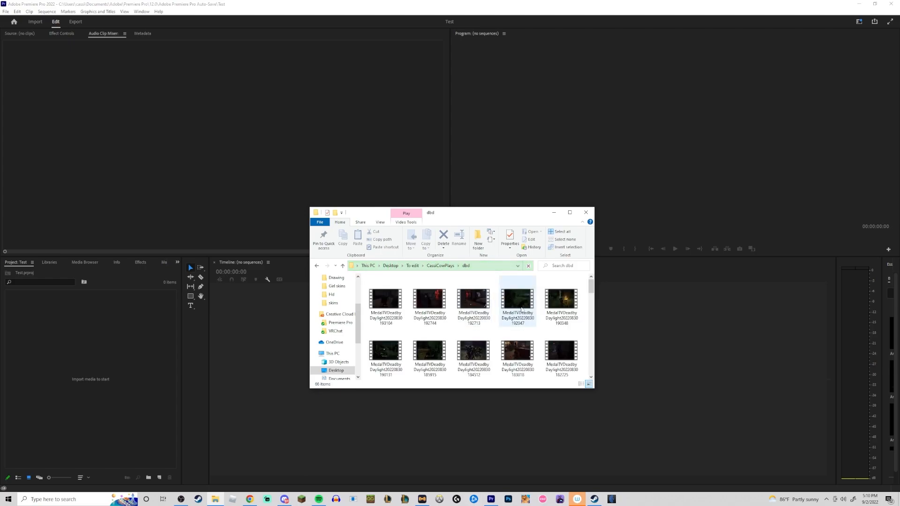
left_click_drag(461, 213, 284, 177)
left_click_drag(215, 265, 96, 375)
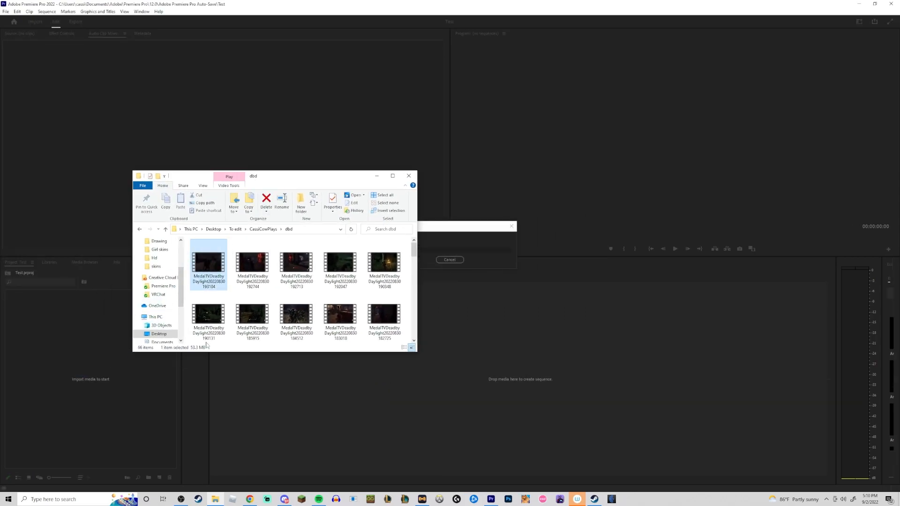
left_click(376, 175)
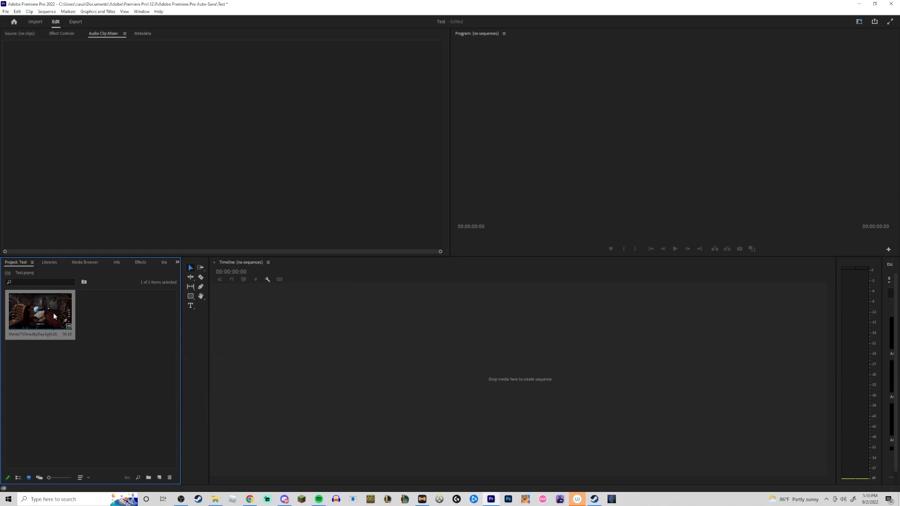
Drop the clip into the empty timeline to create a sequence, then select and delete its clips.
left_click_drag(60, 313, 268, 360)
left_click_drag(42, 310, 285, 339)
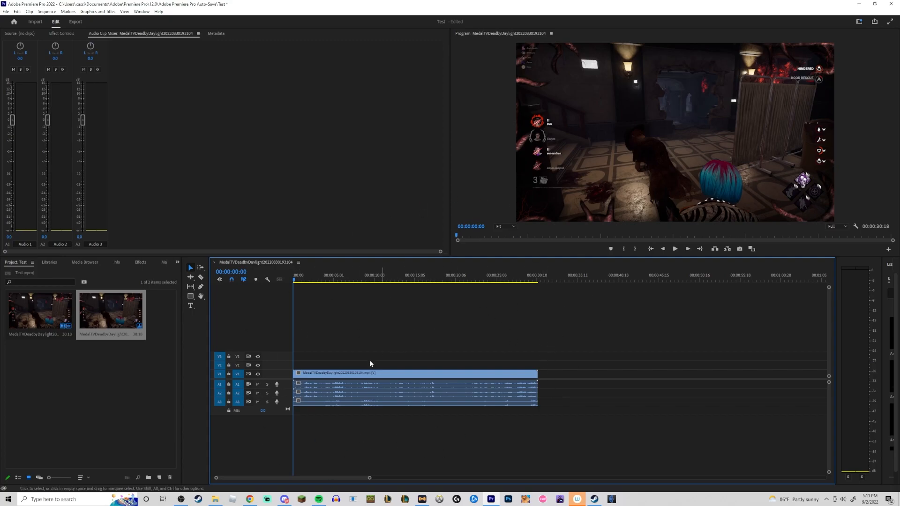
left_click_drag(375, 345, 432, 406)
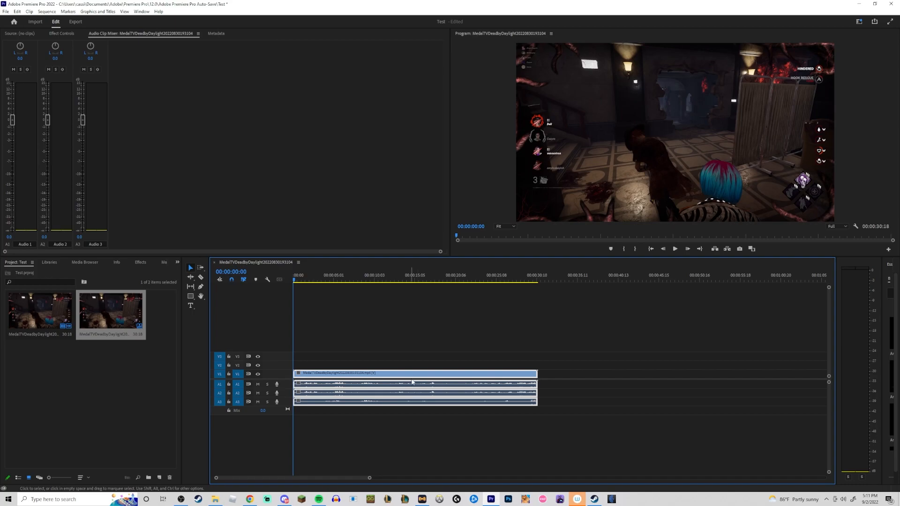
key("Delete")
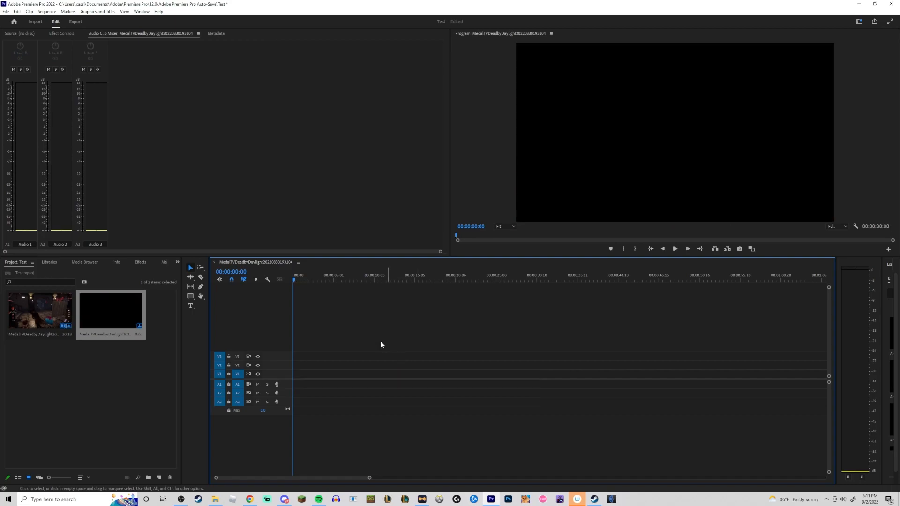
Open the Dead by Daylight clip in the Source Monitor and mark an Out point at 00:00:13:09.
double_click(40, 317)
left_click_drag(22, 238, 35, 235)
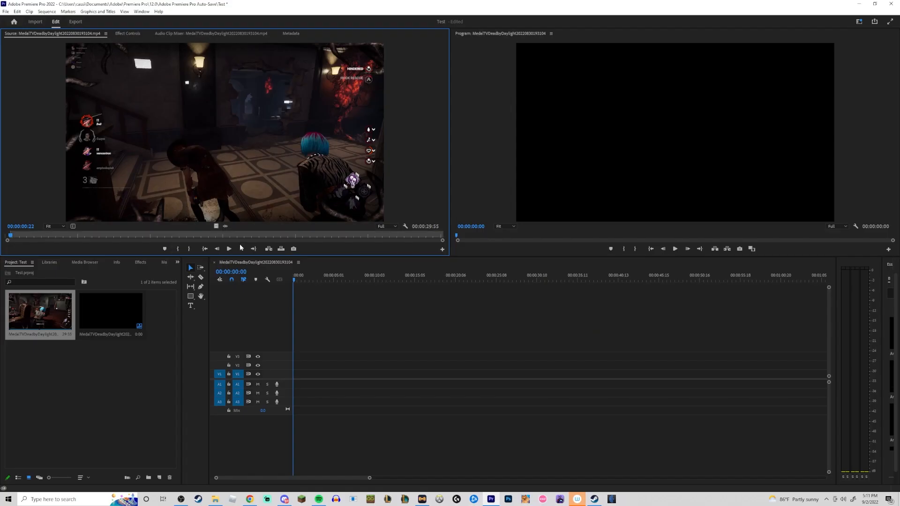
left_click(223, 235)
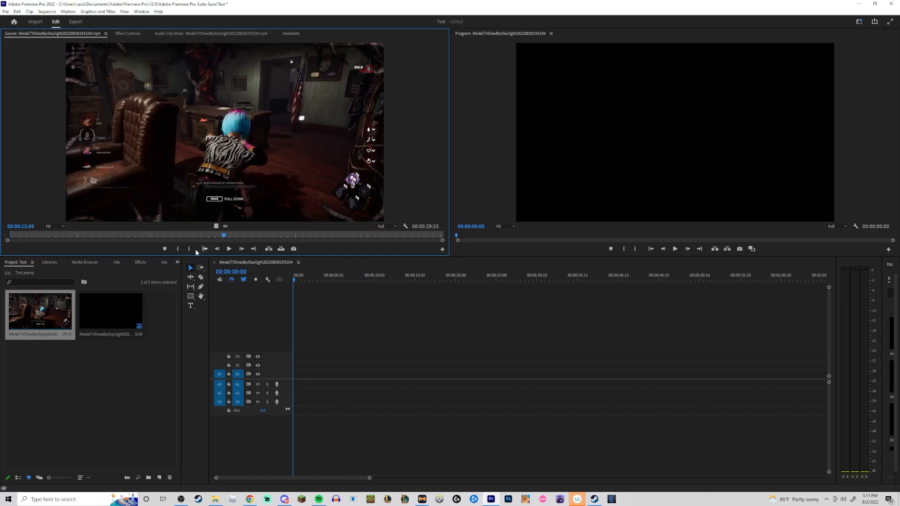
left_click(189, 249)
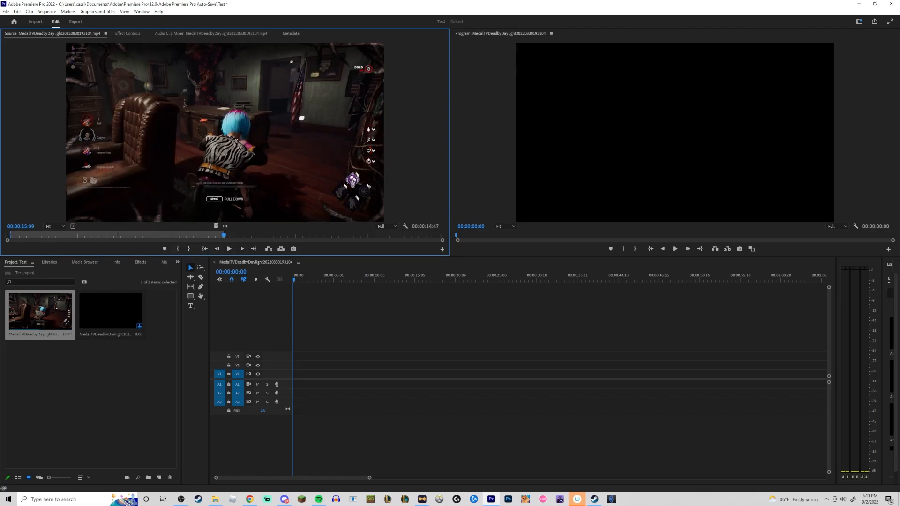
left_click(215, 499)
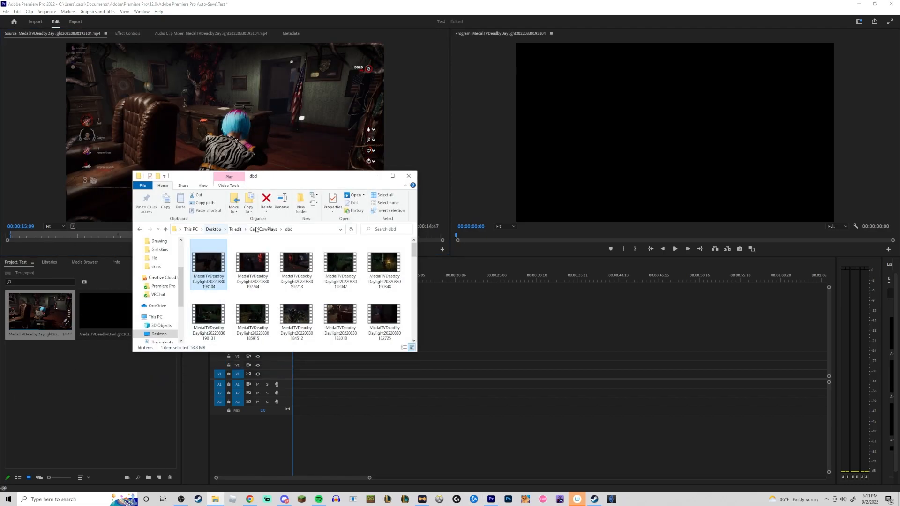
left_click(237, 231)
double_click(216, 253)
double_click(213, 252)
double_click(205, 252)
left_click(297, 262)
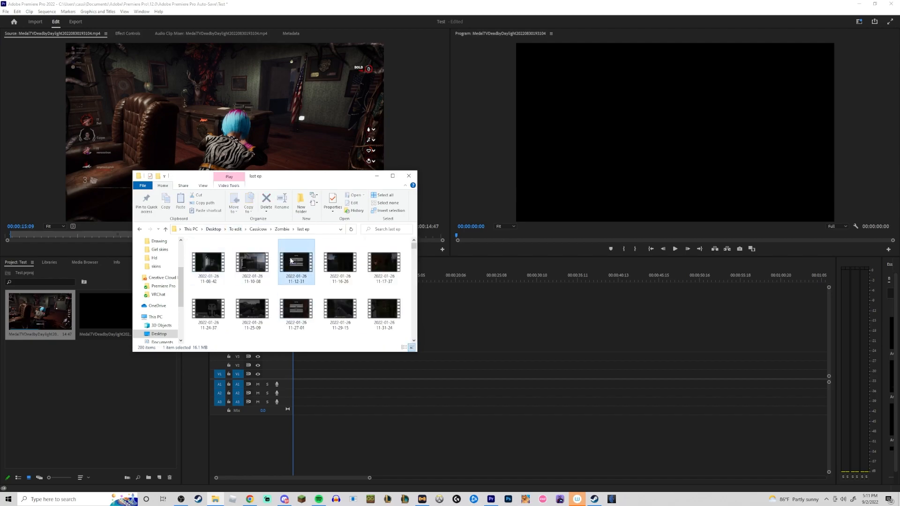
left_click(377, 176)
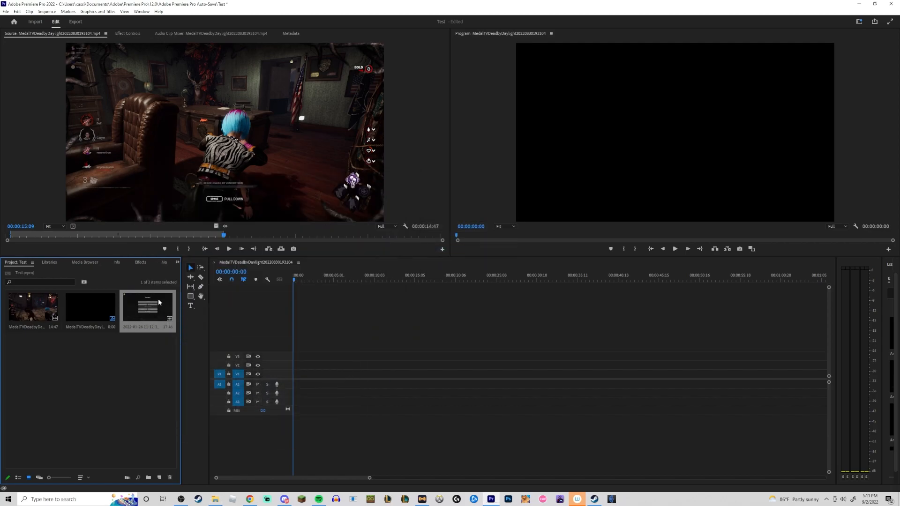
Open the Minecraft clip in the Source Monitor, play through it and set In and Out points.
double_click(156, 295)
left_click_drag(8, 236, 35, 237)
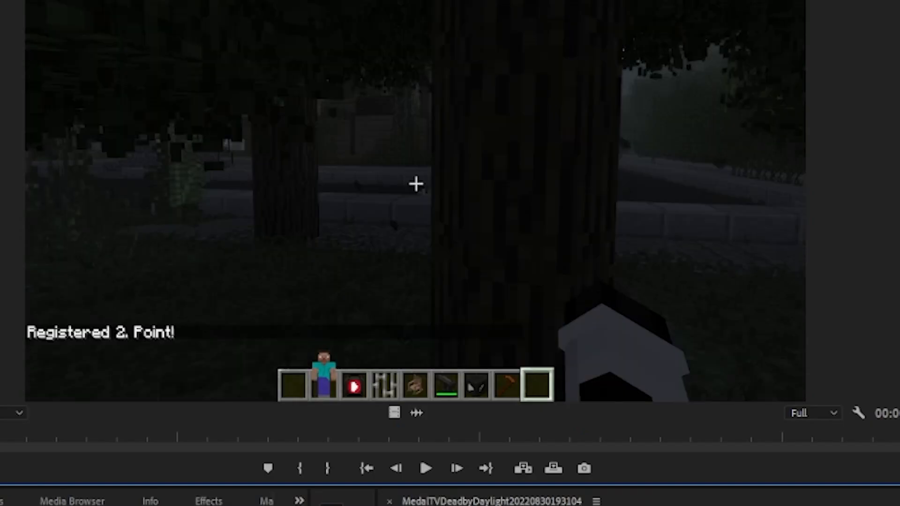
left_click_drag(0, 442, 0, 442)
key("space")
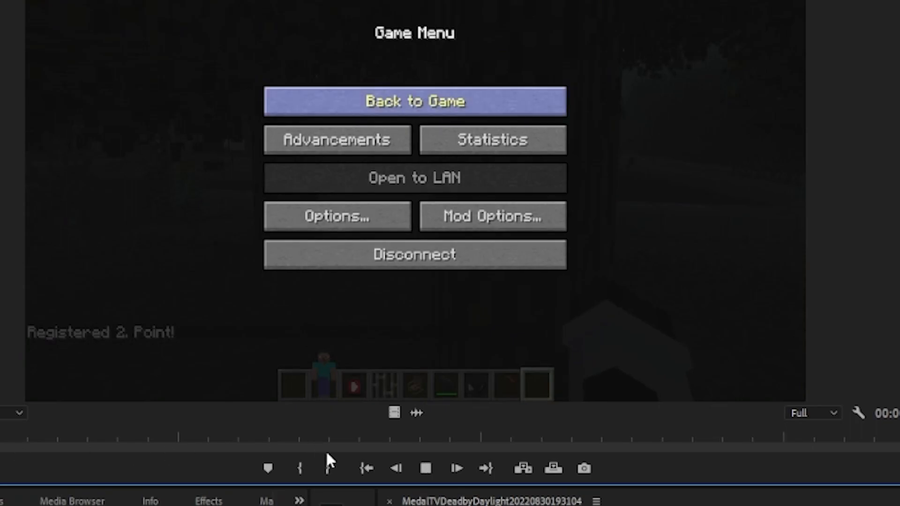
key("space")
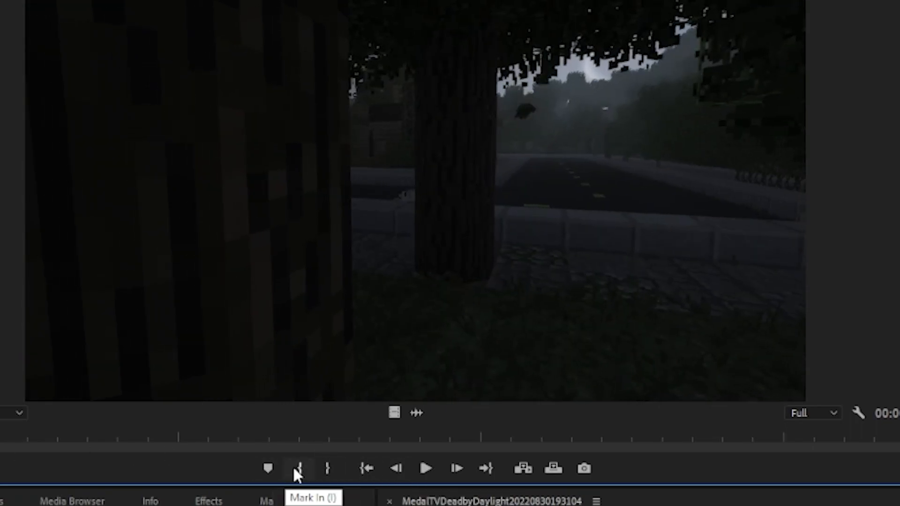
left_click(305, 474)
key("space")
left_click_drag(366, 437, 609, 437)
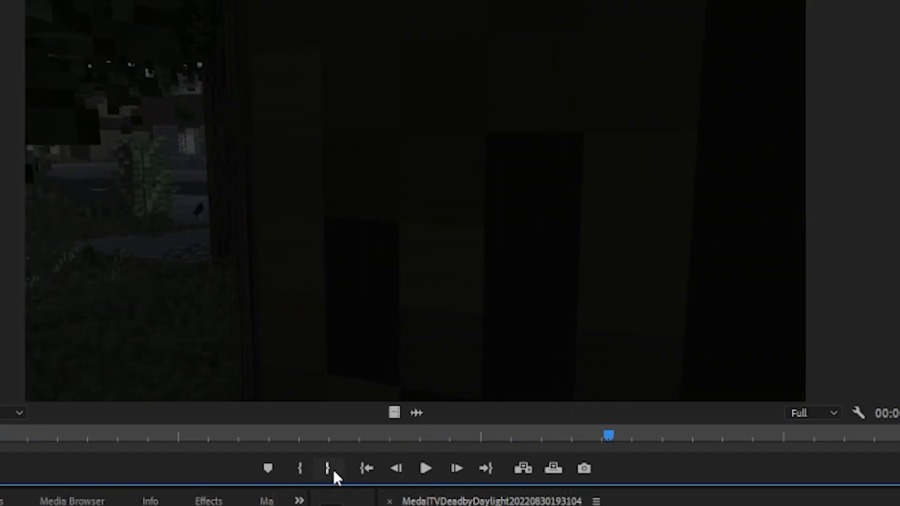
left_click(328, 469)
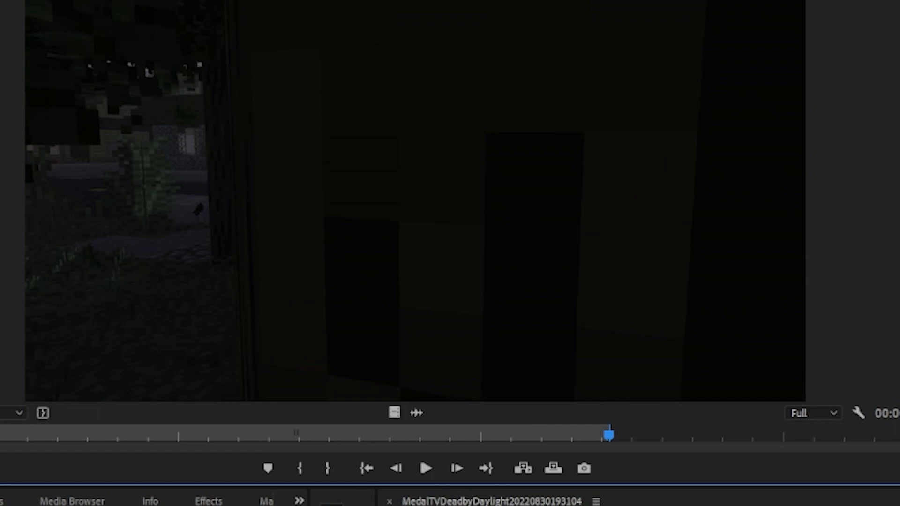
Try inserting only the video of the marked range into the sequence with changed sequence settings, then undo it.
left_click_drag(394, 413, 294, 376)
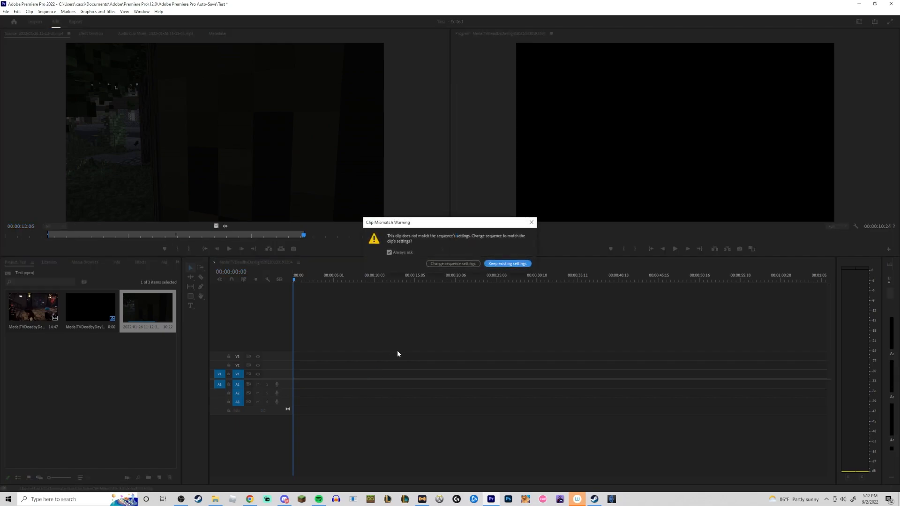
left_click(453, 264)
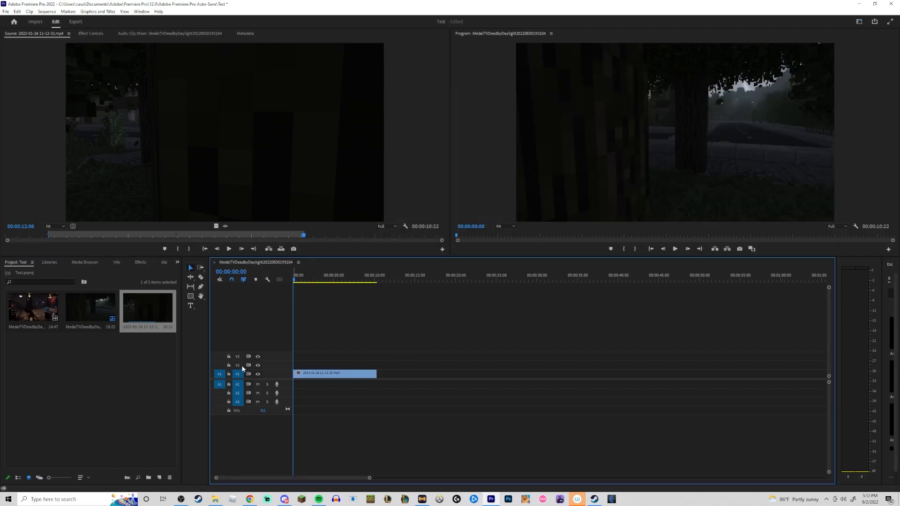
left_click_drag(309, 281, 321, 281)
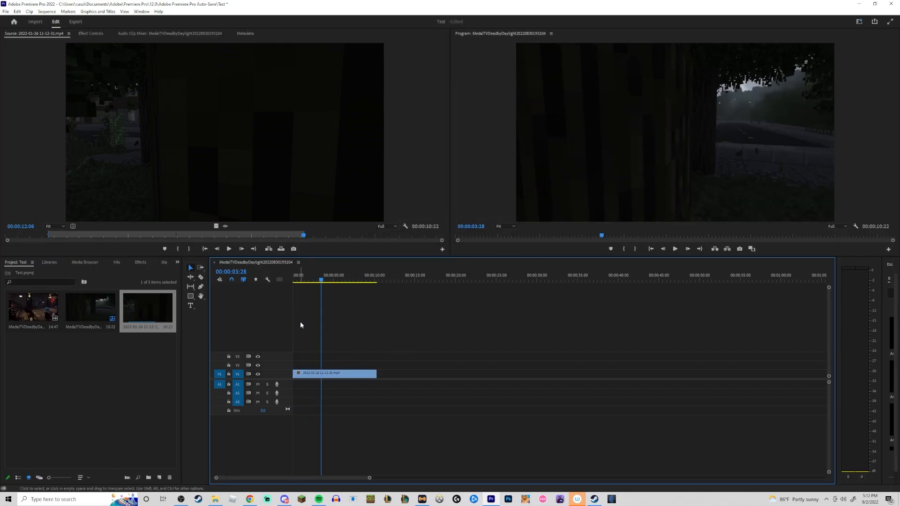
key("ctrl+z")
Drag the marked Minecraft clip with video and audio to the start of the sequence and return the playhead there.
left_click_drag(160, 306, 294, 380)
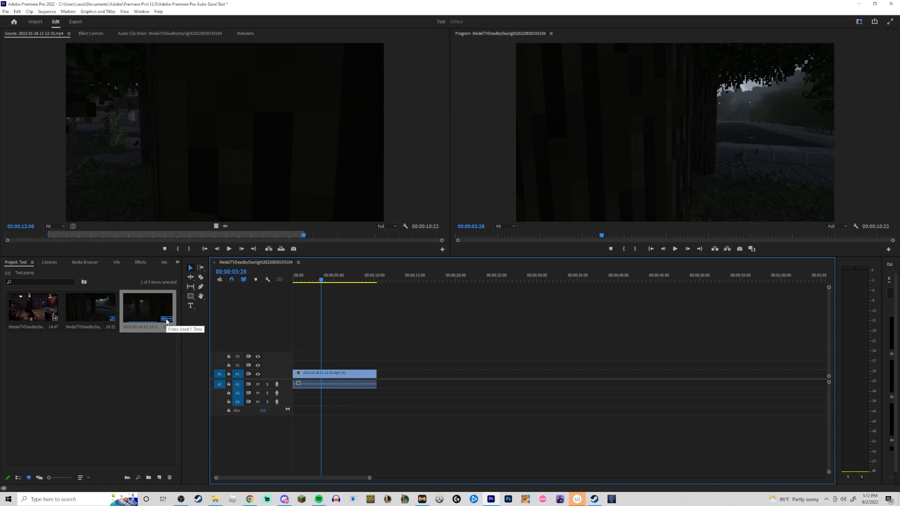
left_click_drag(321, 279, 294, 279)
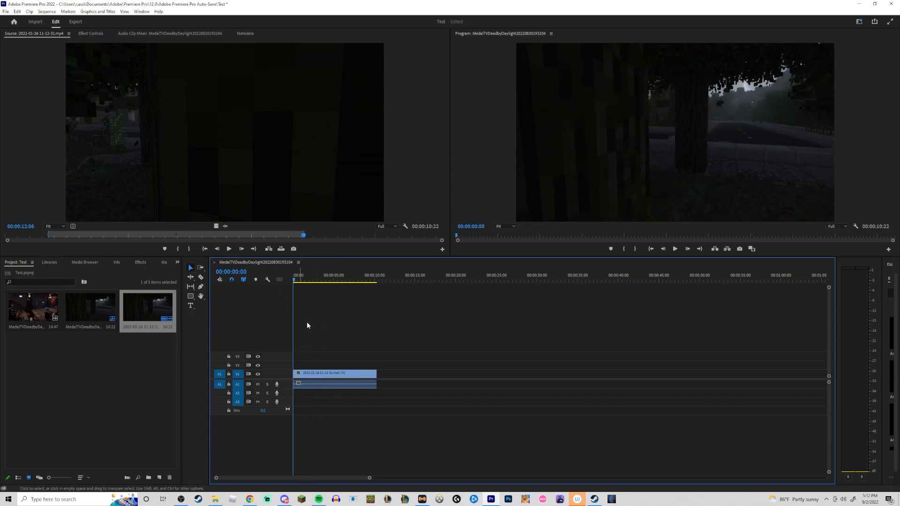
Unlink the Minecraft clip's video from its audio in the timeline.
left_click(332, 382)
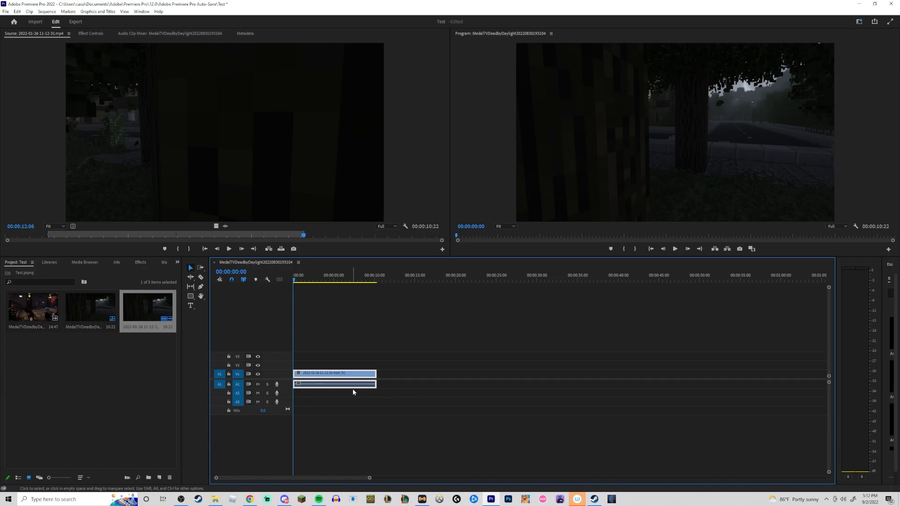
right_click(331, 373)
left_click(349, 127)
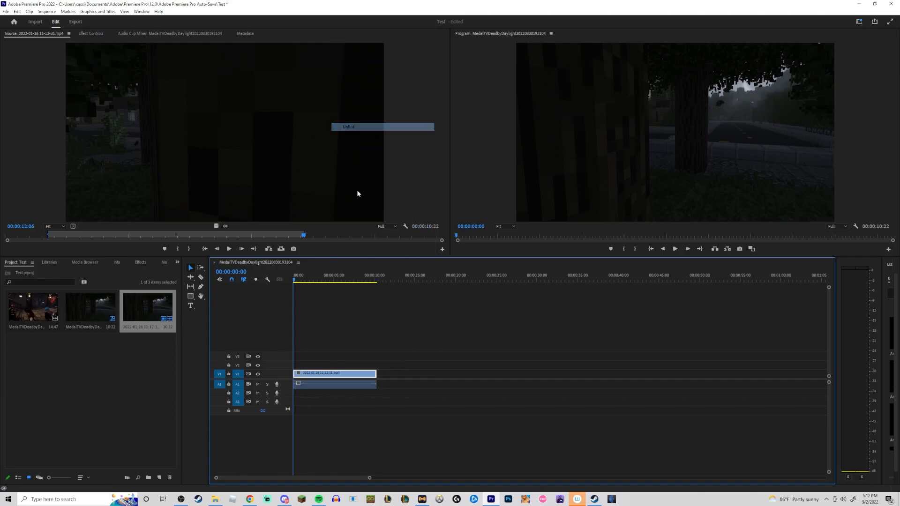
Select the audio part and check the video clip's link option in its context menu.
left_click(328, 386)
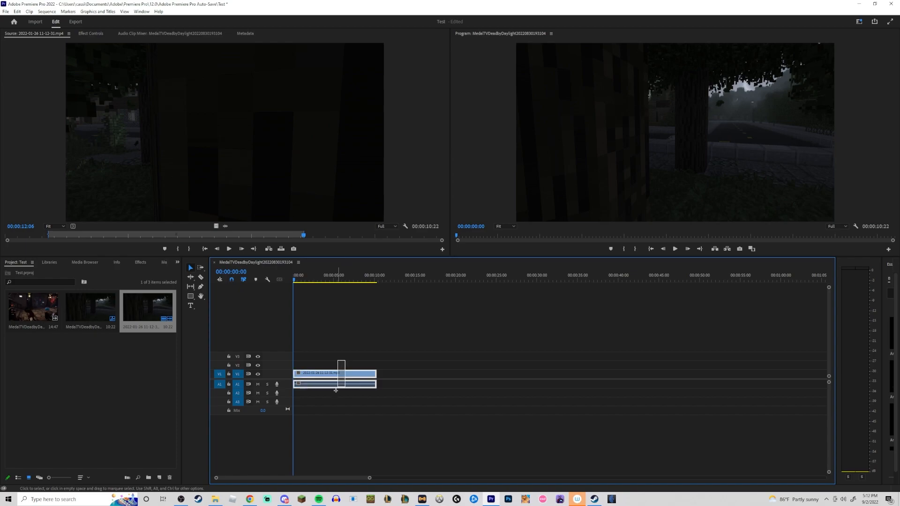
right_click(337, 373)
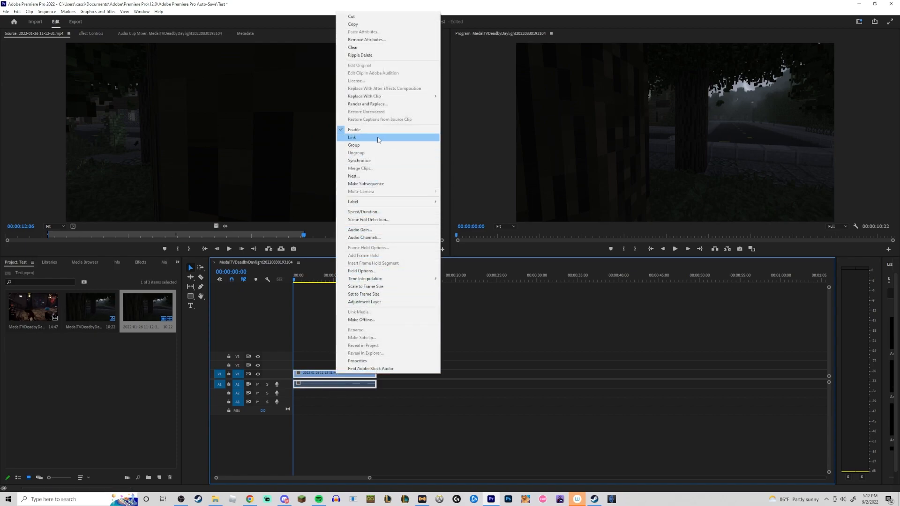
left_click(312, 398)
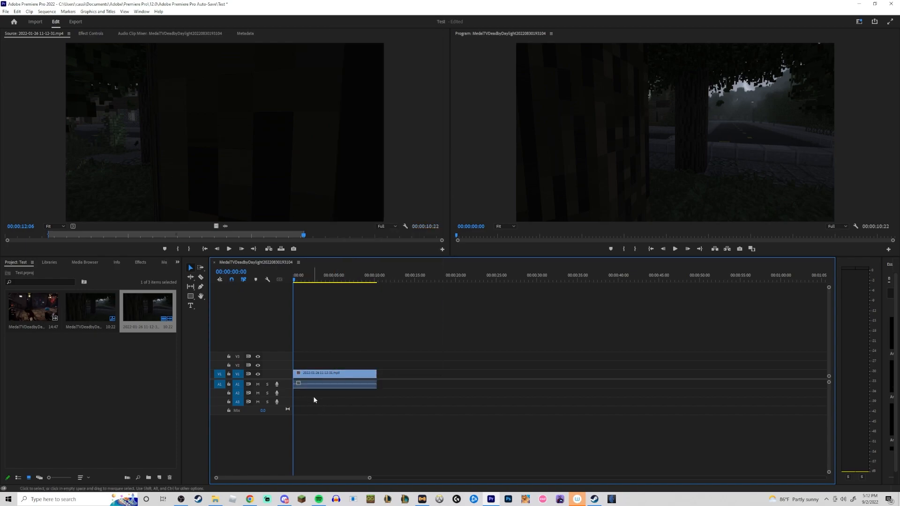
Unlink the Minecraft clip's video from its audio in the timeline.
right_click(343, 375)
left_click(336, 375)
right_click(337, 376)
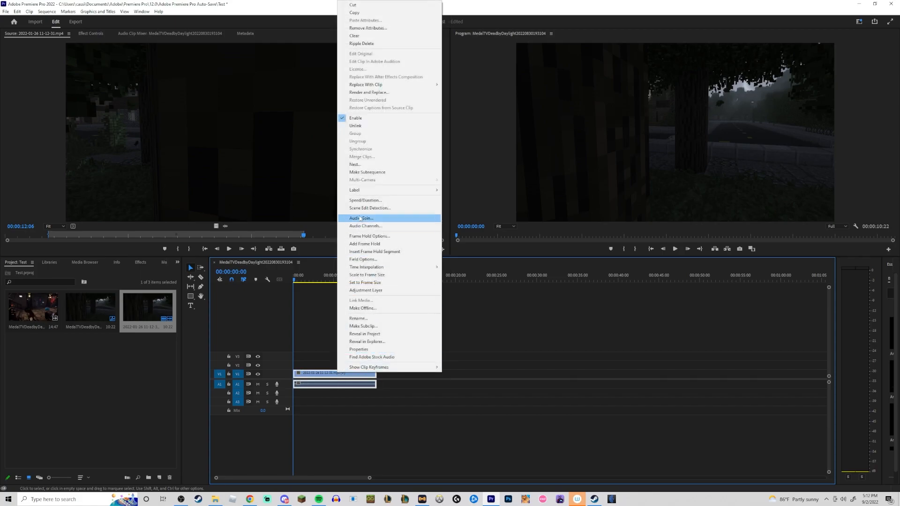
left_click(356, 126)
Try deleting the clip's video and then its audio from the timeline, then undo the deletion.
key("Delete")
left_click(341, 382)
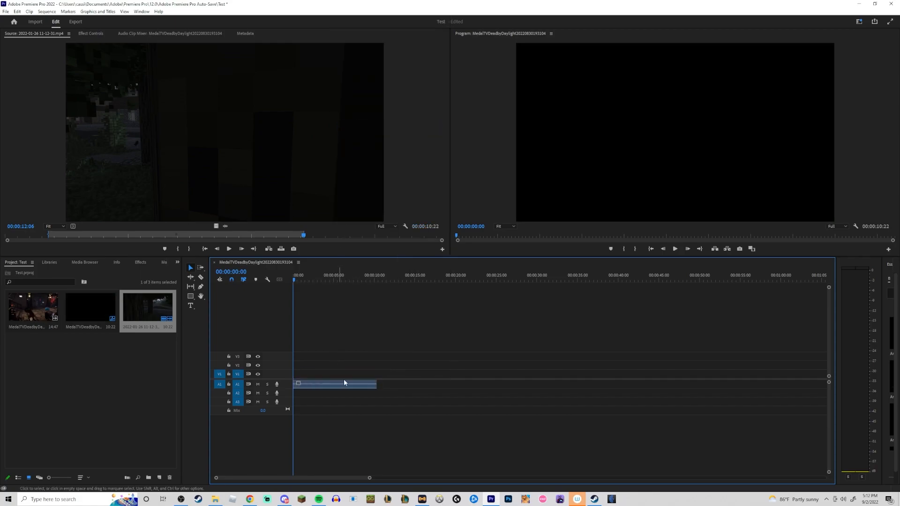
key("Delete")
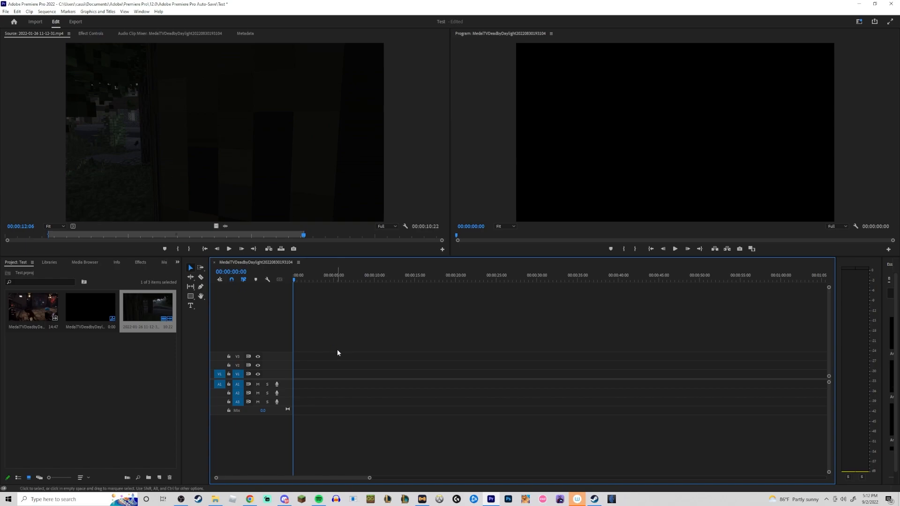
key("ctrl+z")
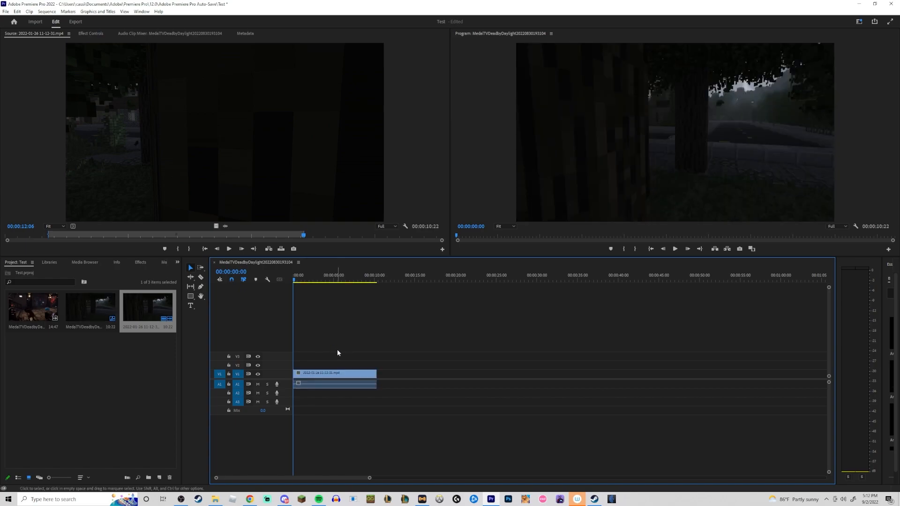
Select the Minecraft video clip and turn on keyframing for Position, Scale and Rotation in Effect Controls.
left_click(321, 373)
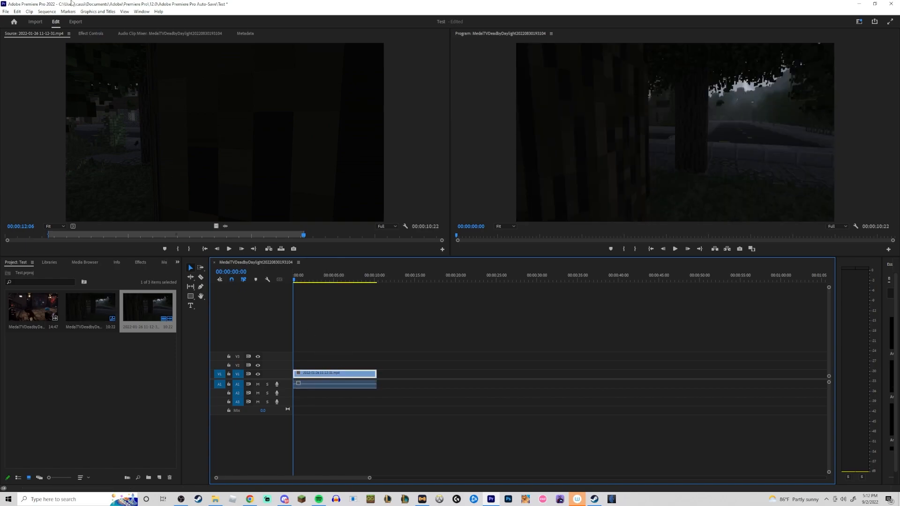
left_click(91, 34)
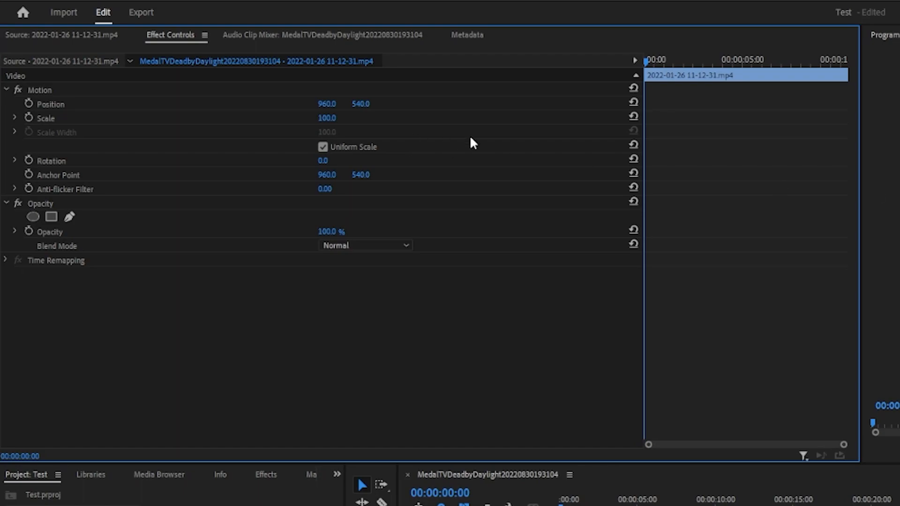
left_click(28, 103)
left_click(28, 118)
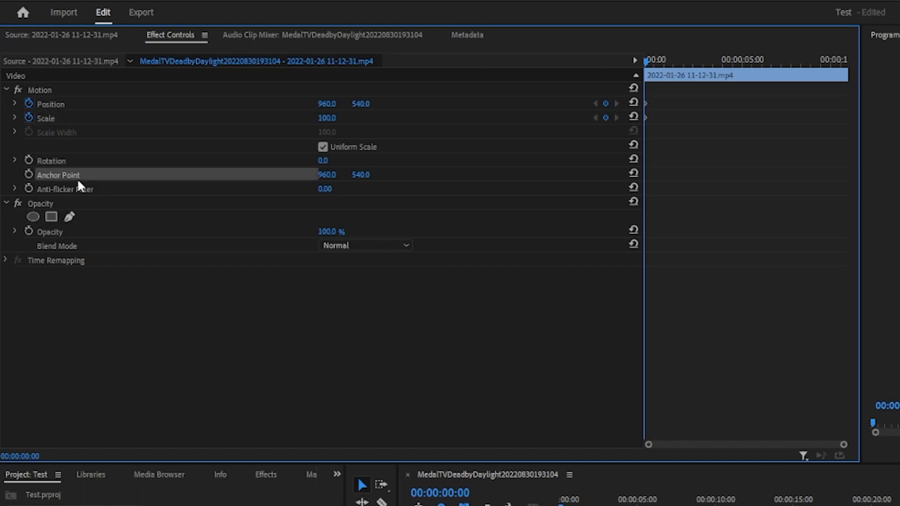
left_click(29, 160)
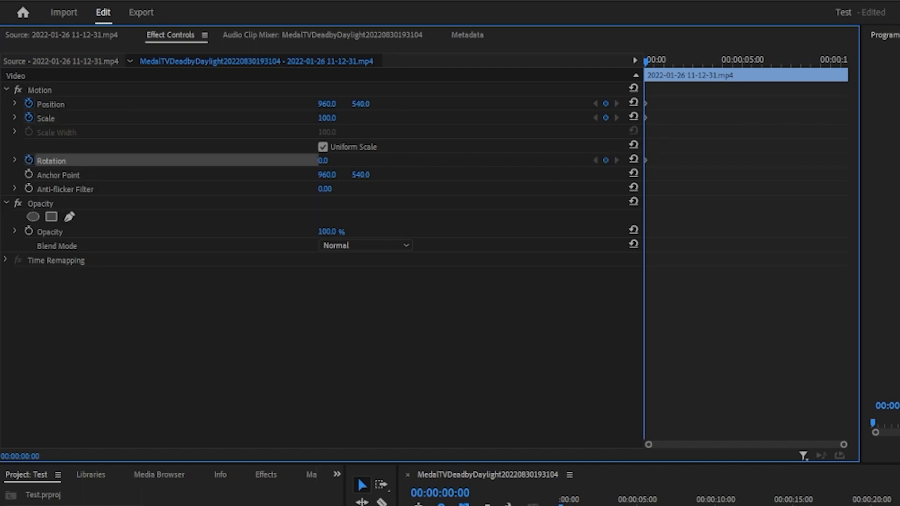
left_click_drag(743, 56, 849, 86)
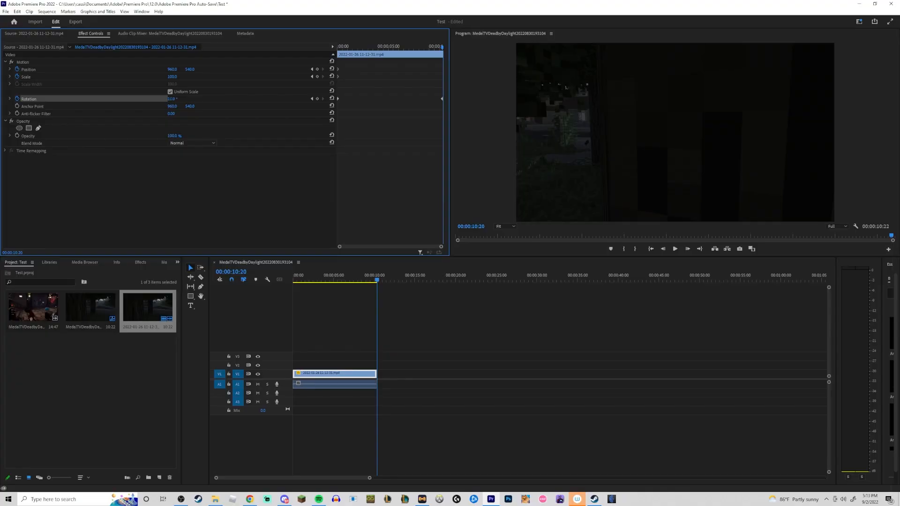
Try animating the clip's Rotation at its end, play it back, and undo the rotation changes.
left_click_drag(322, 161, 403, 162)
left_click_drag(172, 99, 178, 101)
key("space")
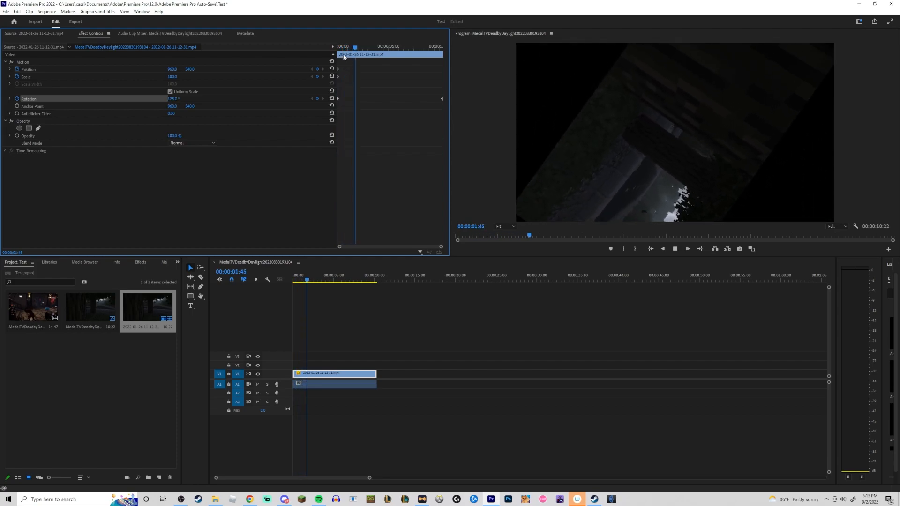
key("space")
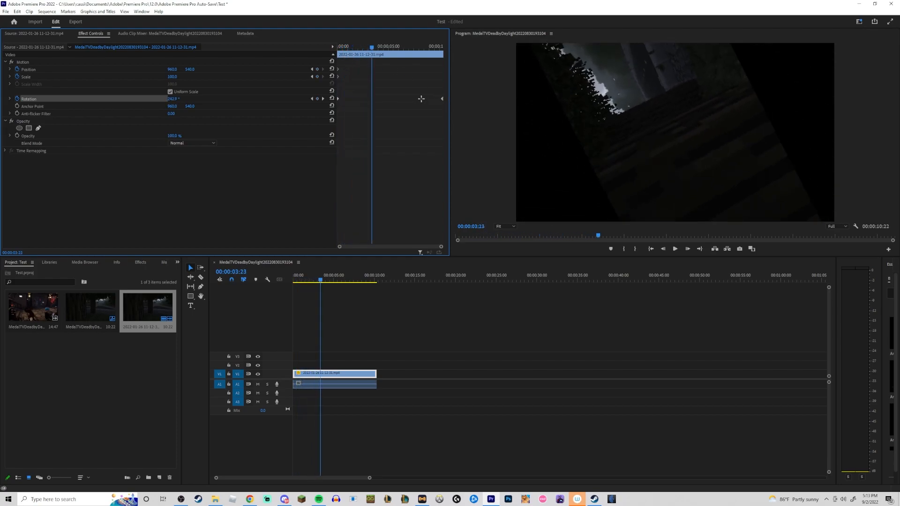
left_click_drag(442, 100, 381, 103)
key("space")
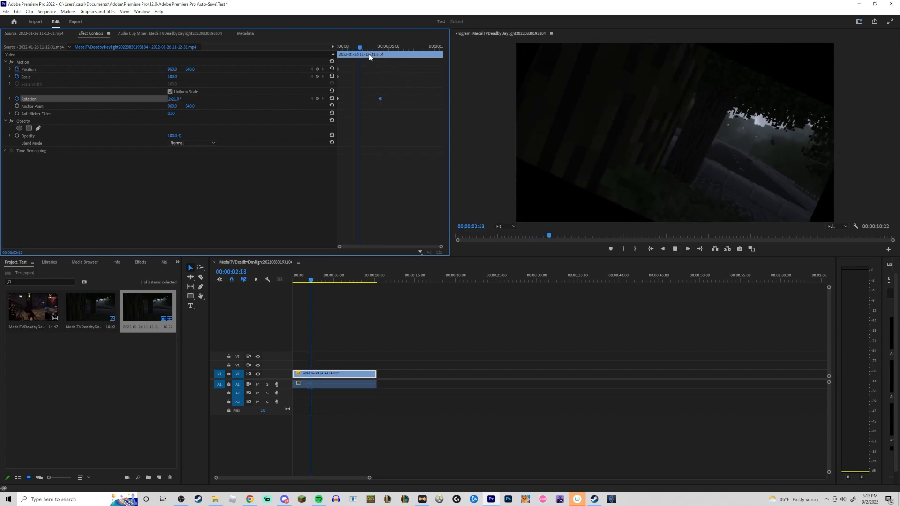
key("space")
key("ctrl+z")
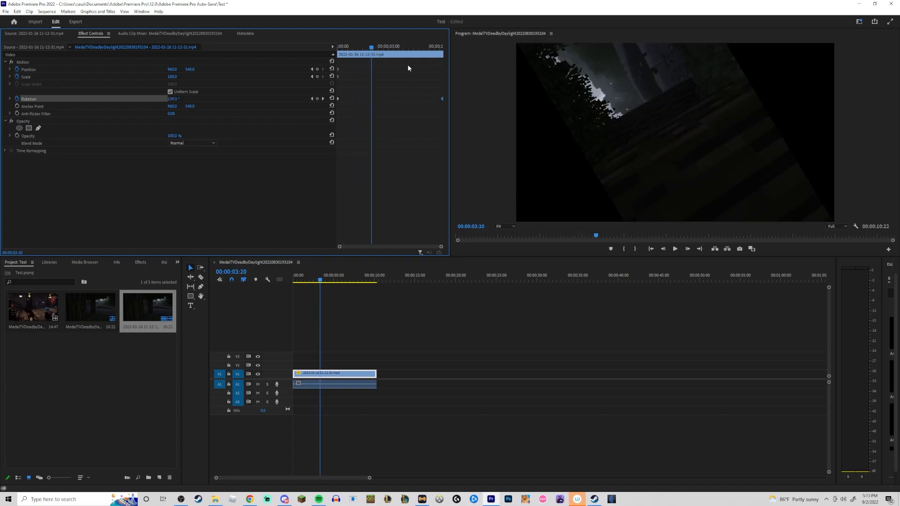
key("ctrl+z")
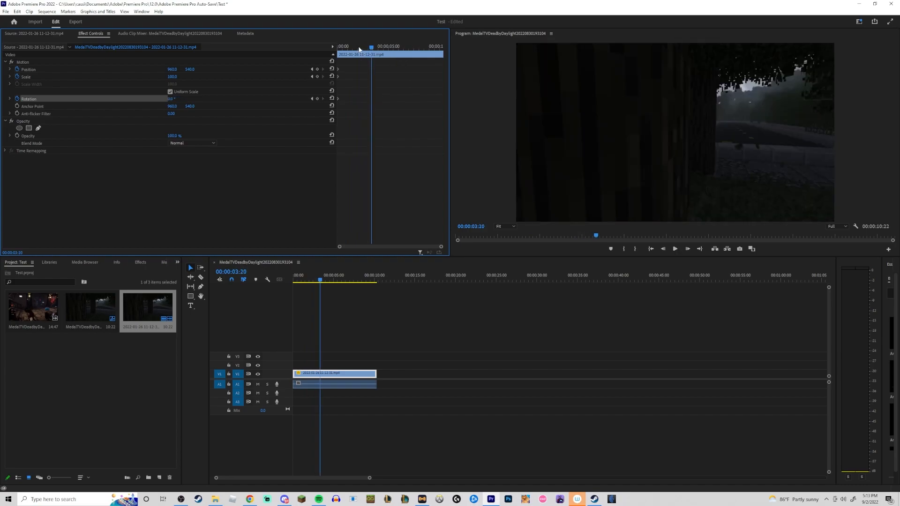
Keyframe a zoom with Position 794, 474 and Scale 130 from the clip's start, shifting keyframes to its end, and preview it.
key("Home")
key("space")
left_click_drag(173, 78, 96, 69)
left_click_drag(191, 70, 160, 69)
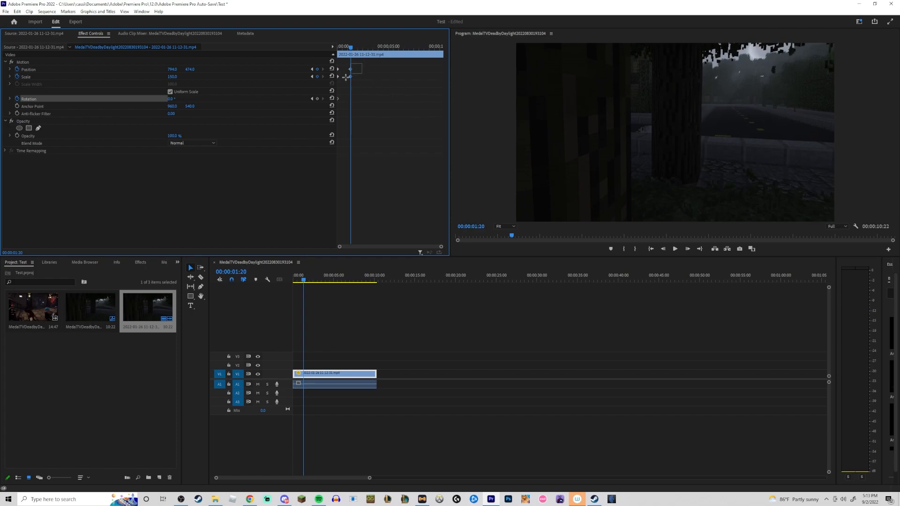
left_click_drag(350, 75, 435, 78)
left_click_drag(350, 47, 320, 52)
key("space")
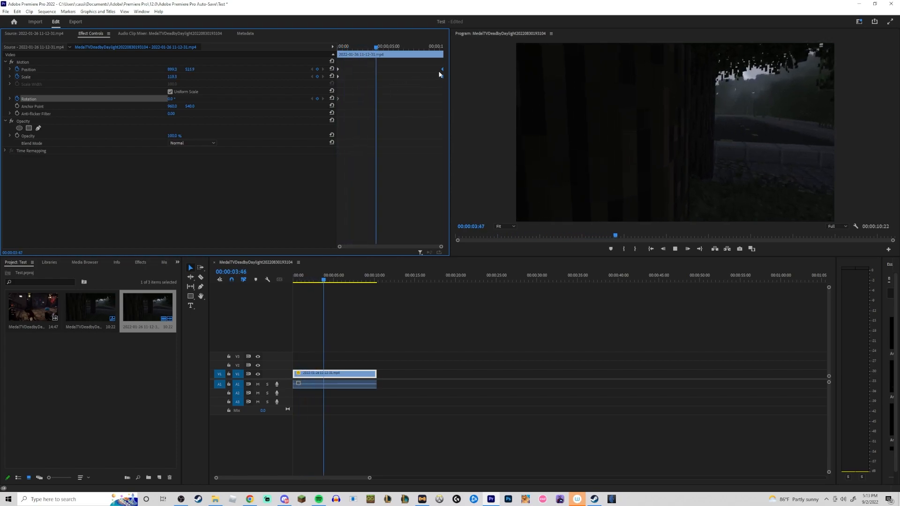
left_click(401, 339)
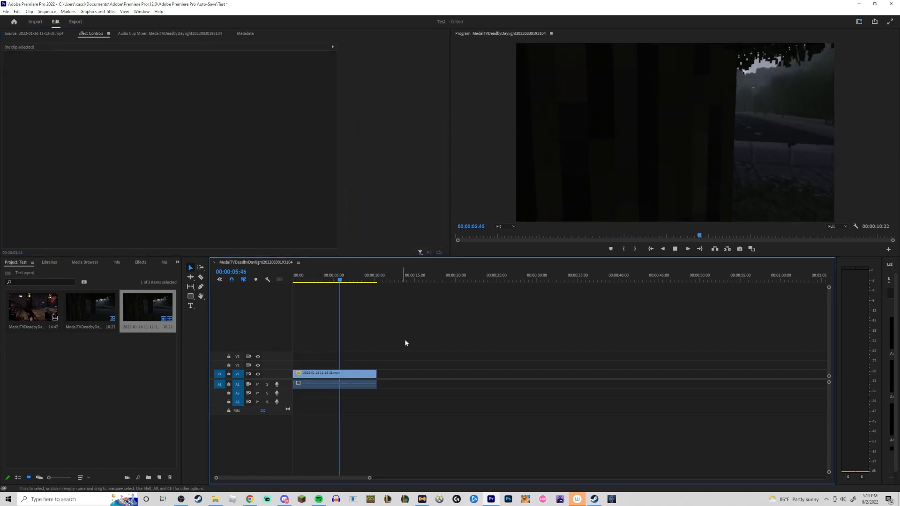
left_click(335, 376)
key("space")
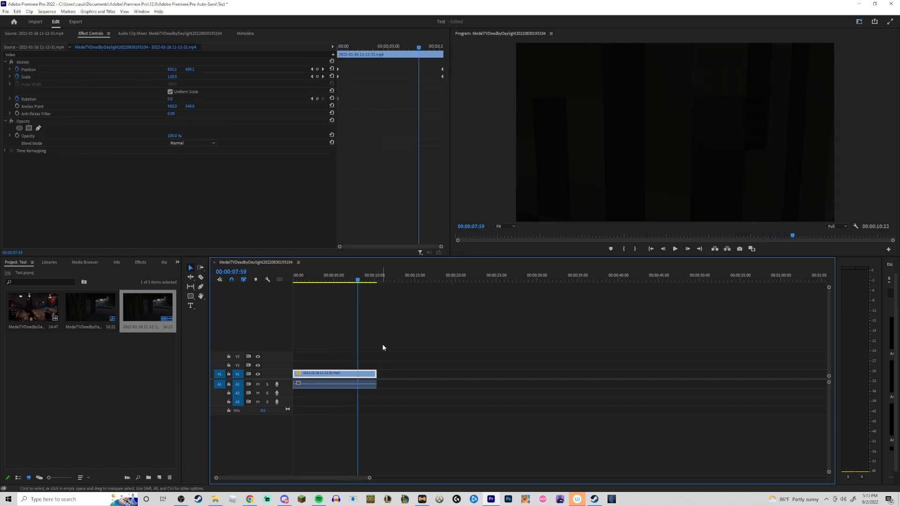
Search the effects for cross and apply Cross Dissolve to the end of the Minecraft clip.
left_click(139, 263)
left_click(43, 272)
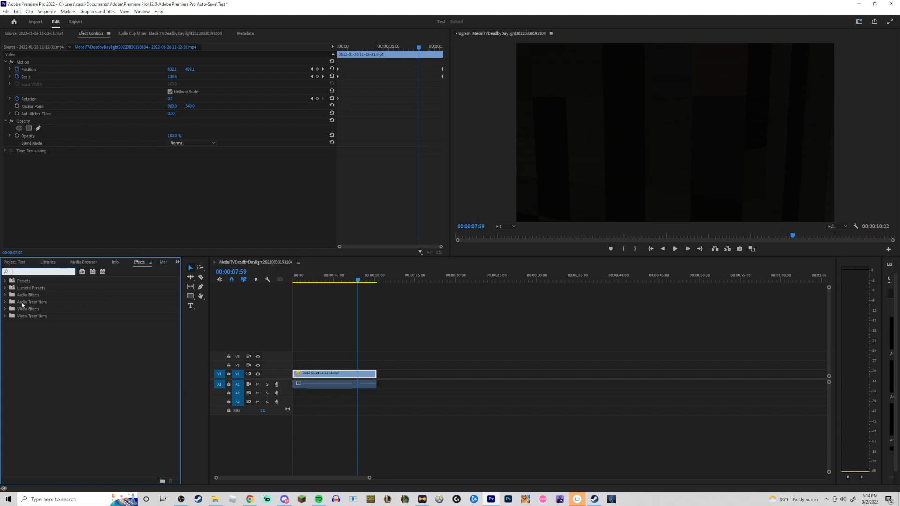
type("cross")
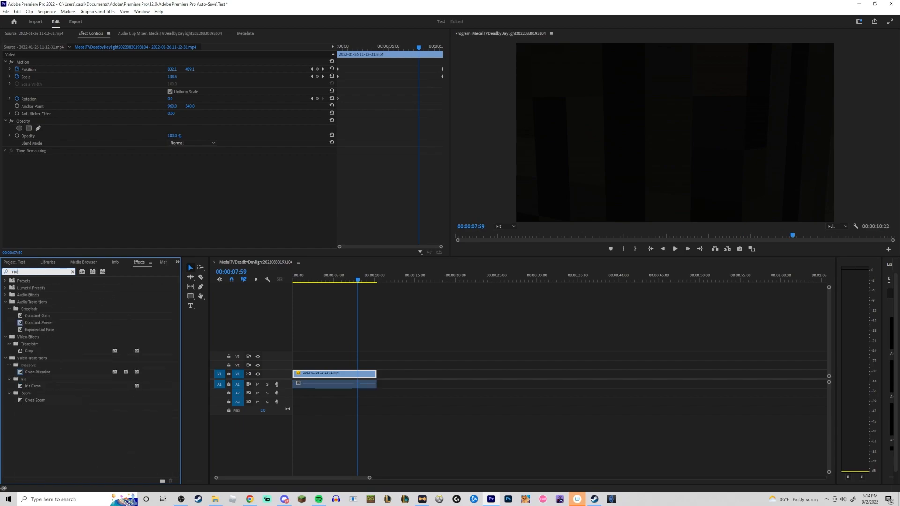
left_click_drag(37, 358, 375, 374)
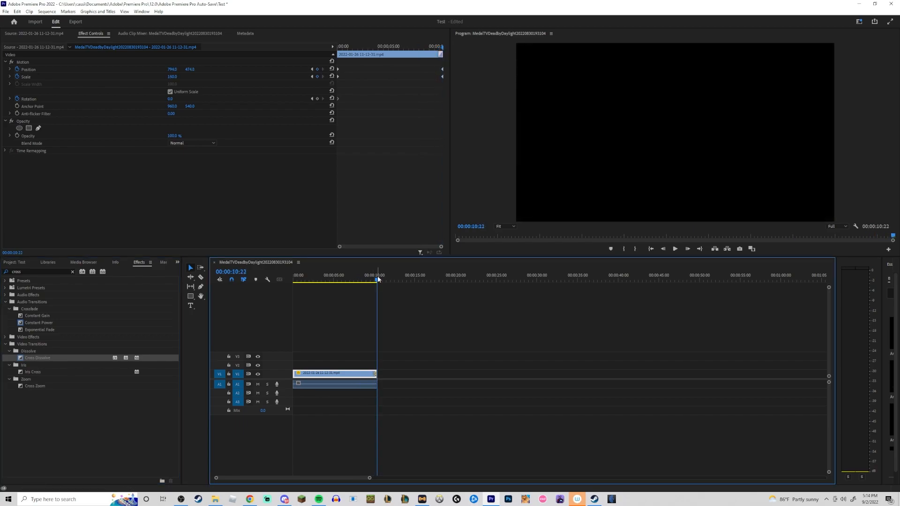
left_click(332, 277)
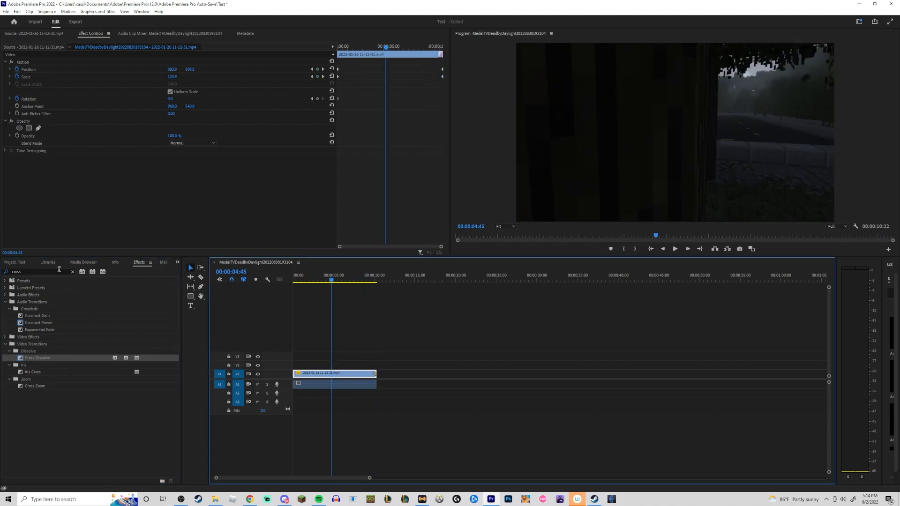
Clear the effects search, find the Brightness & Contrast effect and apply it to the Minecraft clip.
left_click(115, 272)
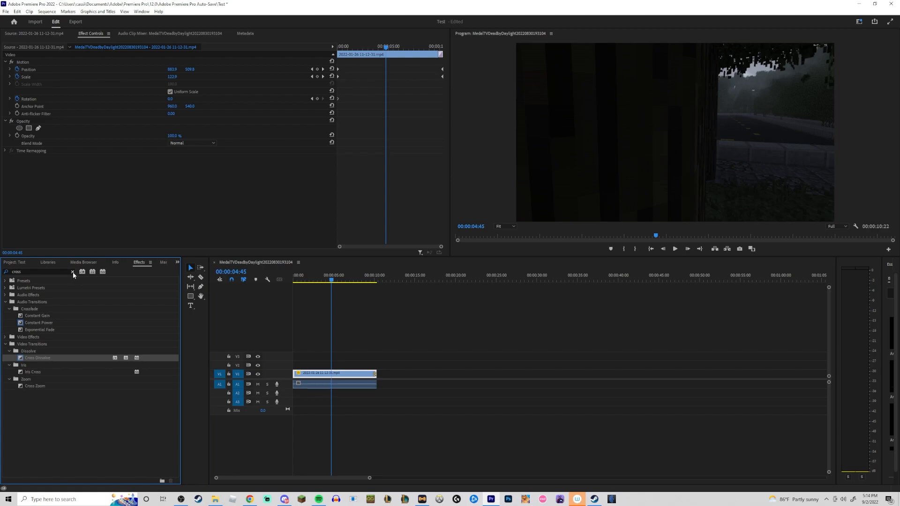
left_click(73, 272)
left_click(6, 309)
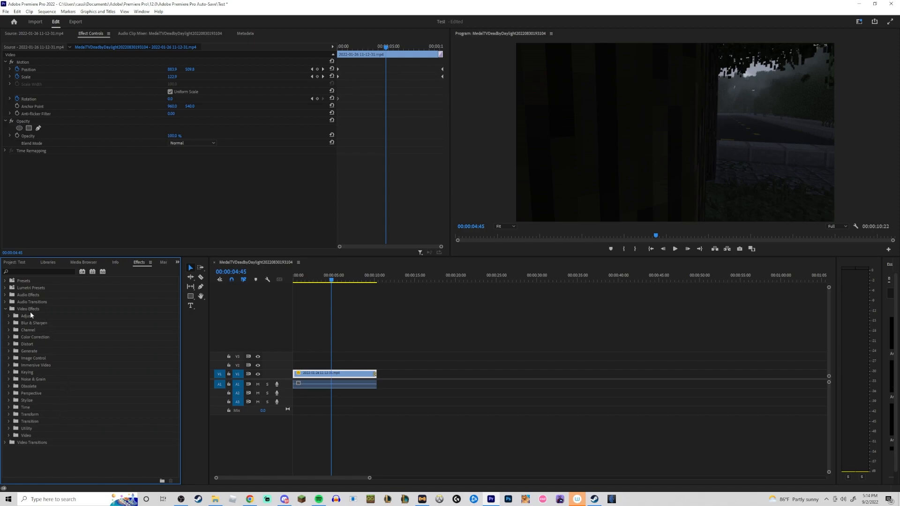
left_click(37, 273)
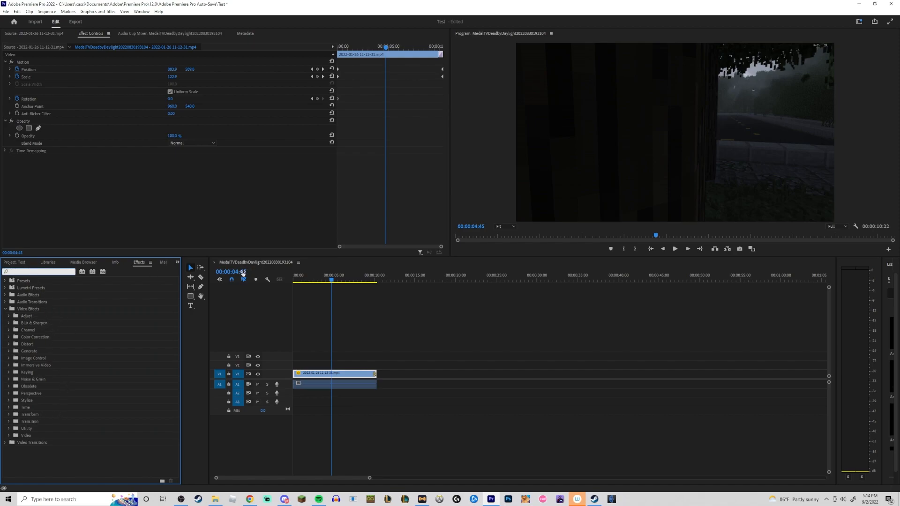
type("bri")
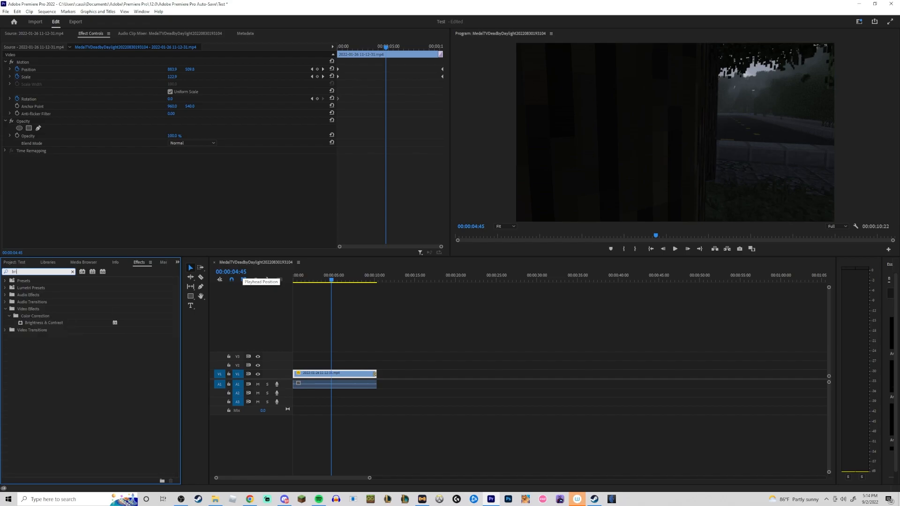
left_click_drag(56, 322, 322, 375)
Raise the clip's Brightness to 100 and Contrast to about 97 in Effect Controls, and save the project.
left_click(102, 33)
left_click_drag(178, 176, 225, 175)
left_click_drag(168, 181, 178, 181)
left_click(397, 369)
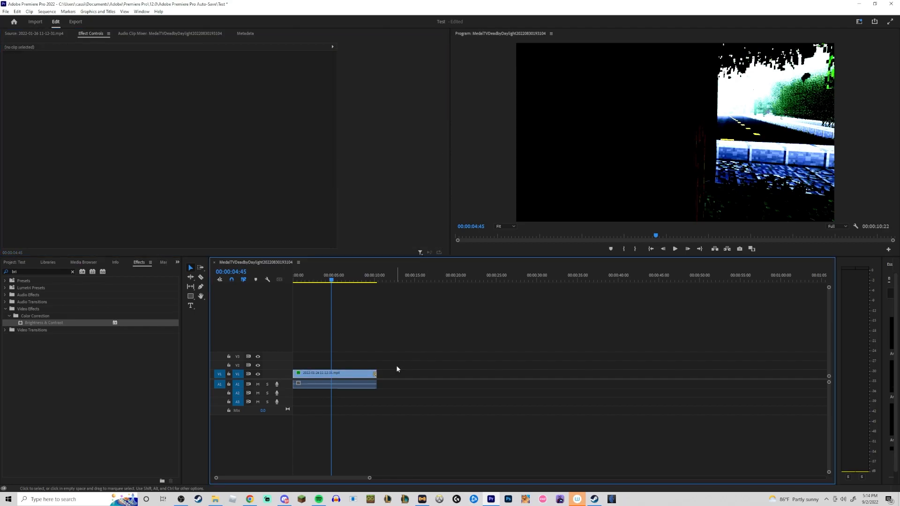
key("ctrl+s")
left_click(315, 375)
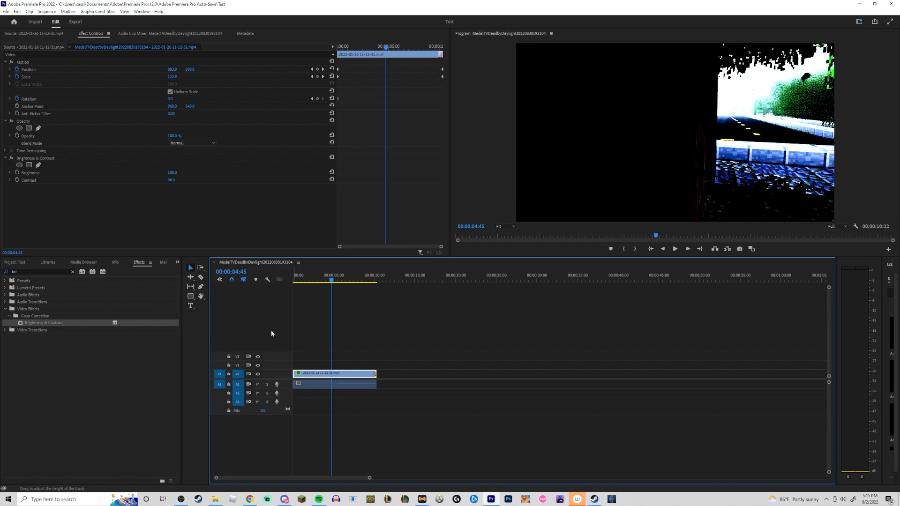
right_click(254, 325)
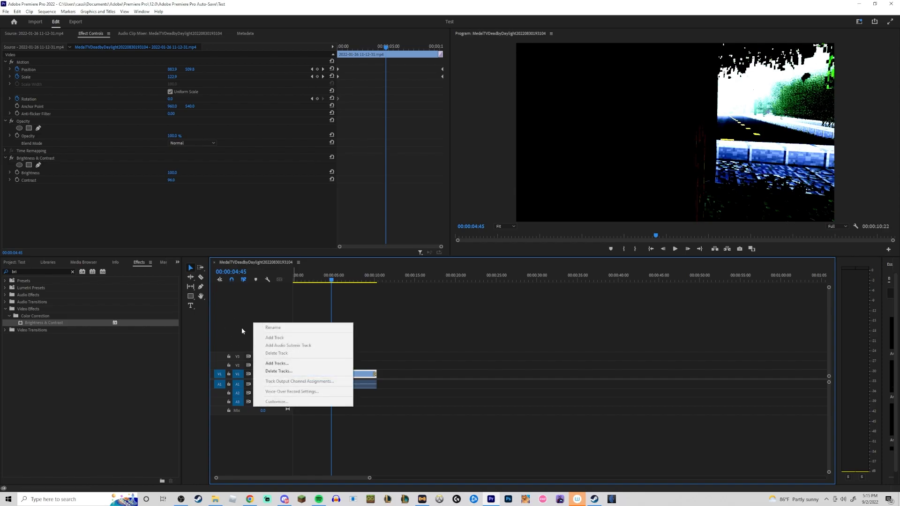
left_click(277, 363)
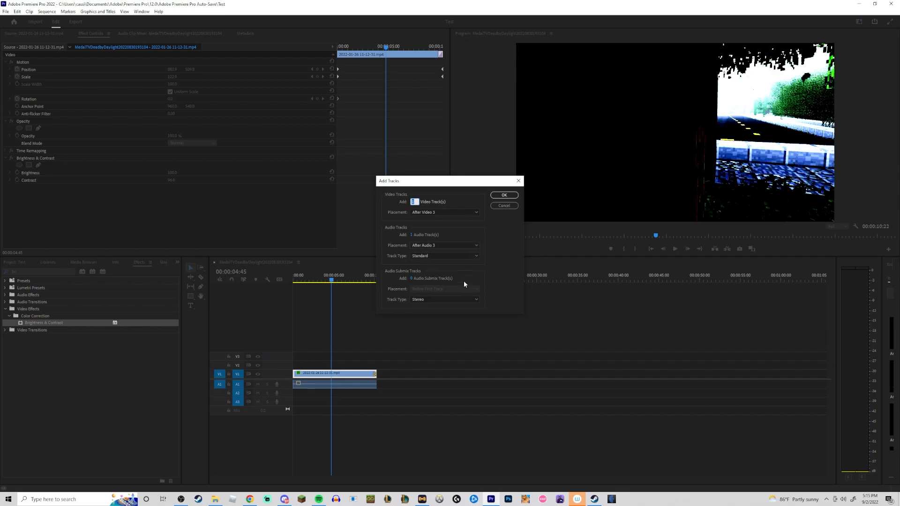
left_click(505, 206)
left_click_drag(342, 375, 288, 347)
left_click_drag(317, 385, 341, 430)
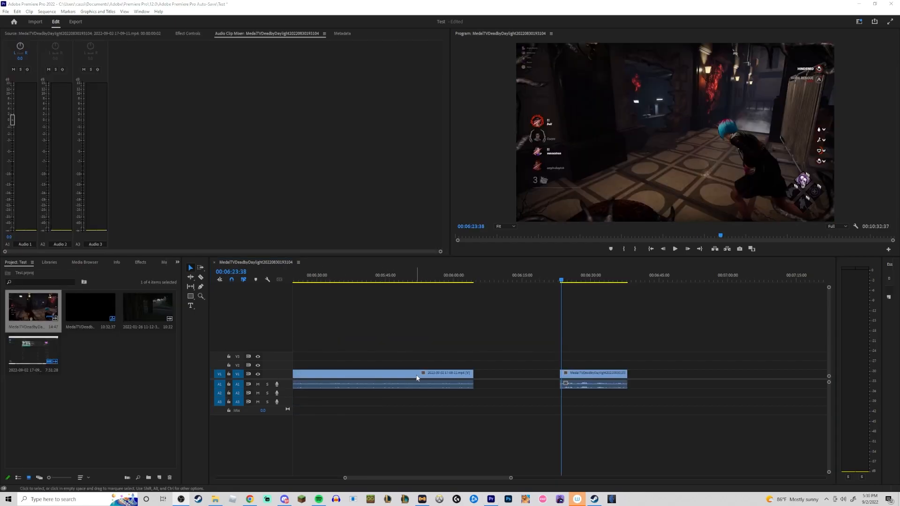
left_click(589, 346)
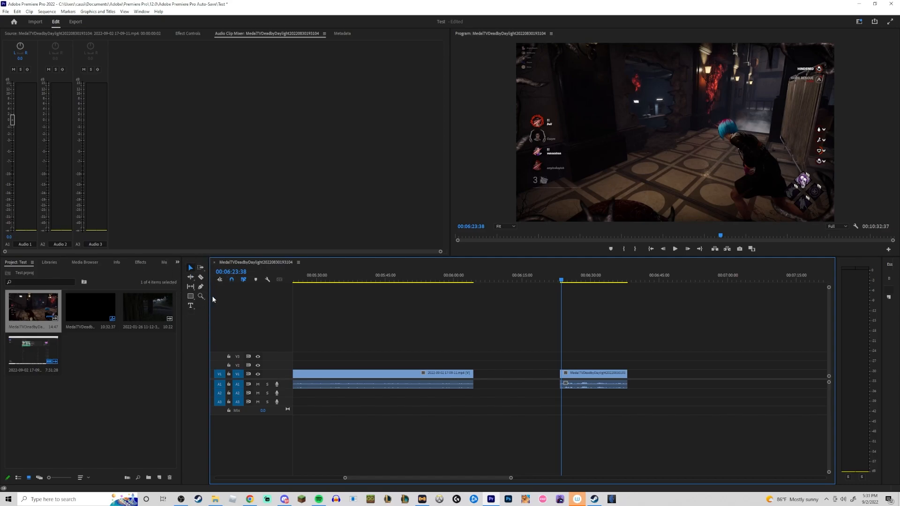
left_click(189, 267)
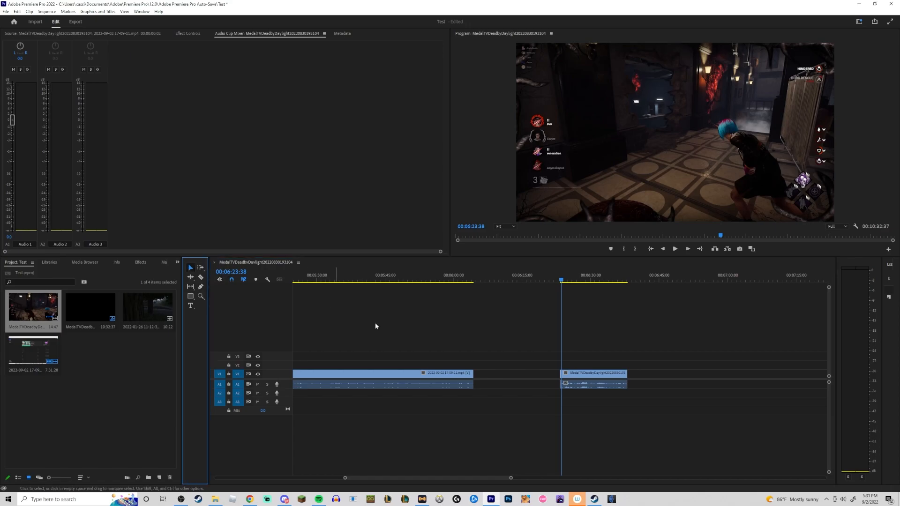
Select the later clip's video and audio parts in the timeline and try marquee-selecting the timeline clips.
left_click_drag(578, 374, 585, 375)
left_click(586, 385)
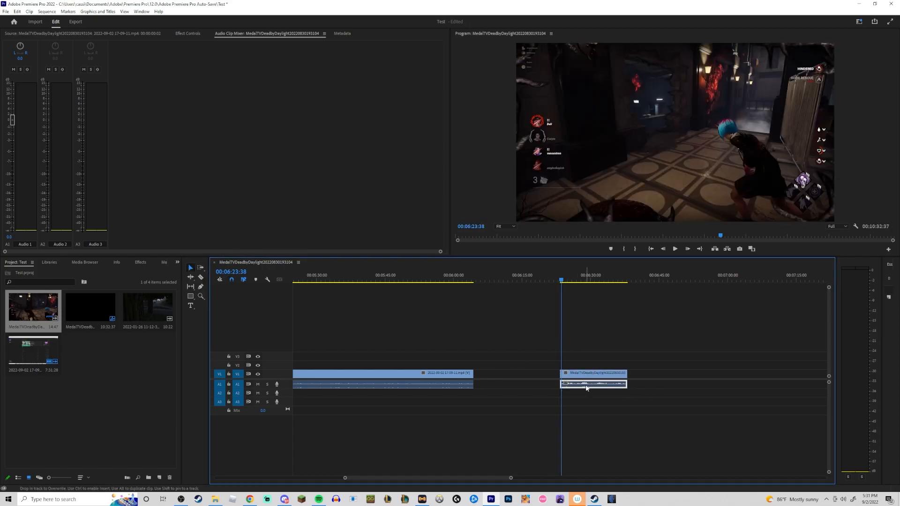
left_click_drag(483, 346, 434, 395)
left_click_drag(665, 335, 429, 400)
left_click(670, 355)
left_click_drag(668, 356, 378, 400)
left_click(486, 341)
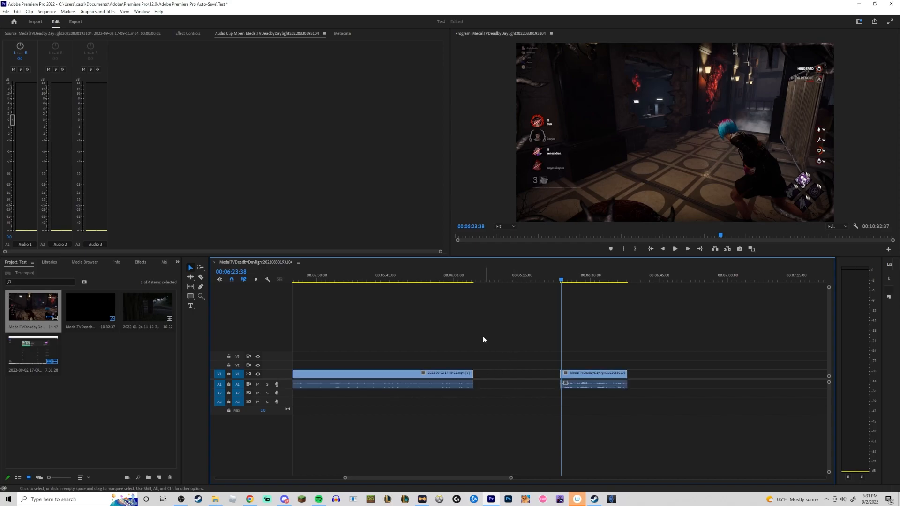
Split the later clip at two points with the Razor tool.
left_click(199, 279)
left_click(573, 375)
left_click(589, 384)
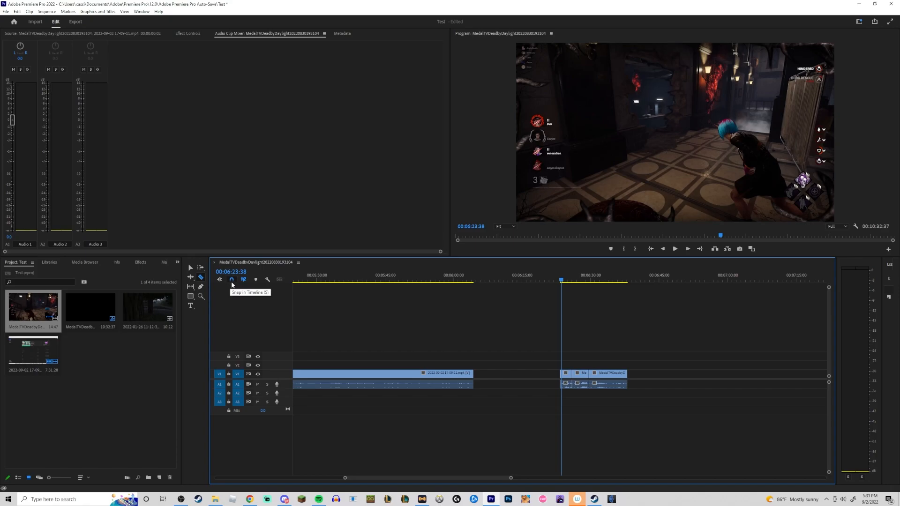
Toggle timeline snapping and trim the end edge of the later clip slightly with the Selection tool.
left_click(231, 280)
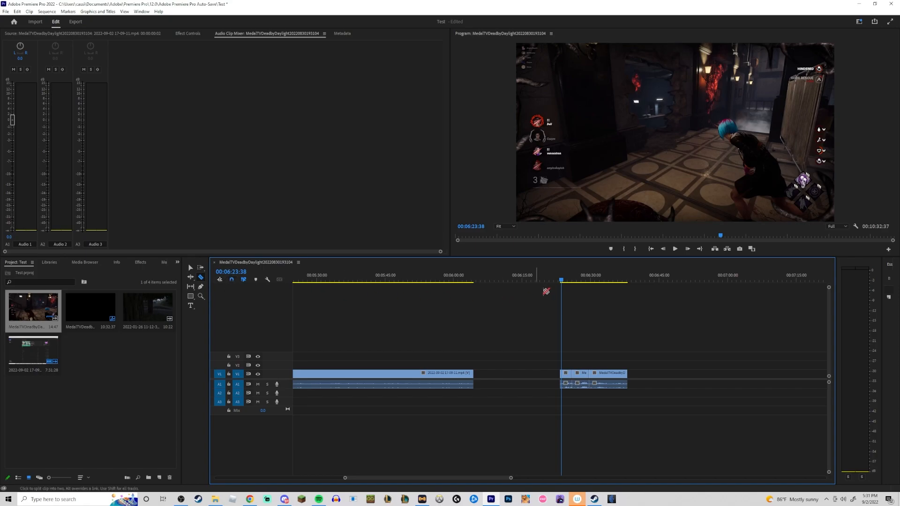
left_click_drag(570, 281, 564, 282)
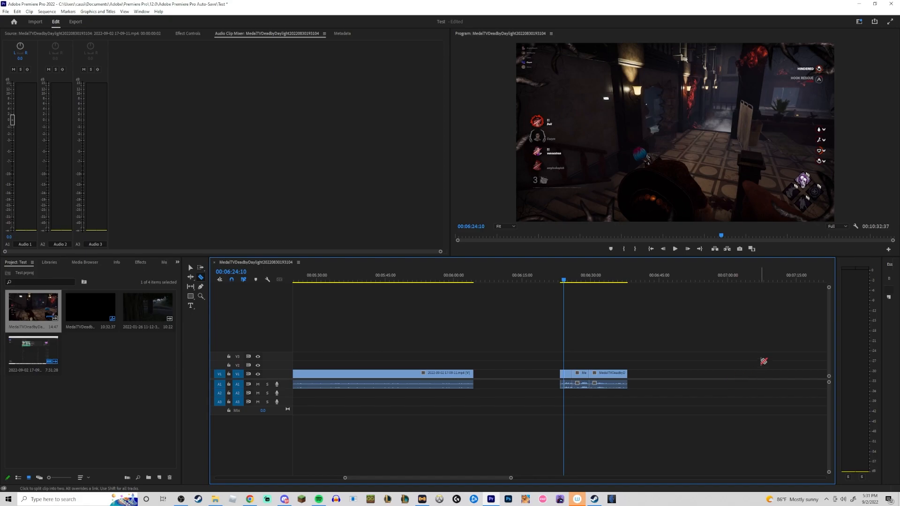
left_click(191, 267)
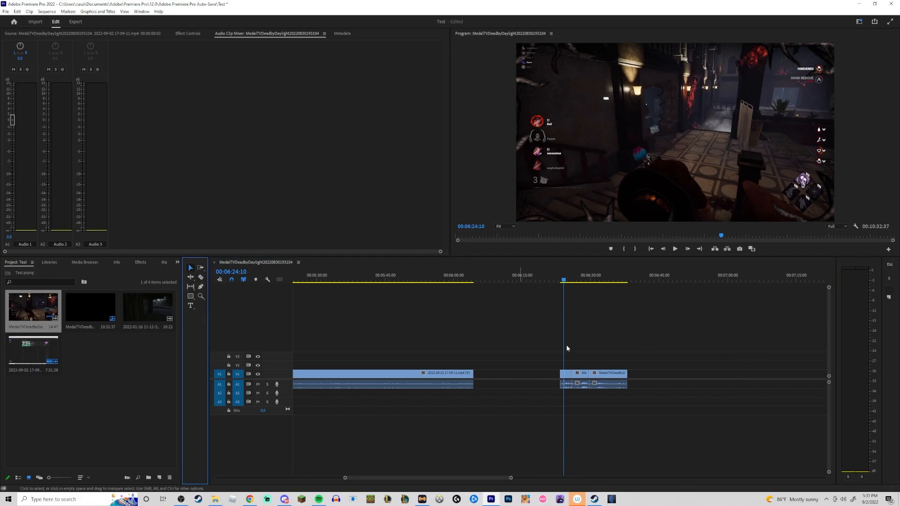
mouse_move(628, 374)
left_mouse_down()
mouse_move(611, 374)
mouse_move(630, 373)
left_mouse_up()
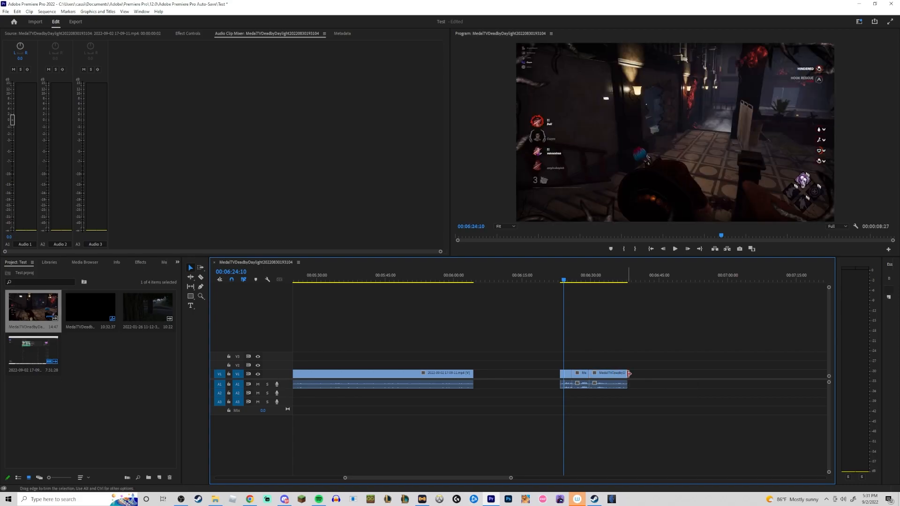
mouse_move(630, 374)
left_mouse_down()
mouse_move(638, 373)
mouse_move(611, 376)
mouse_move(628, 374)
left_mouse_up()
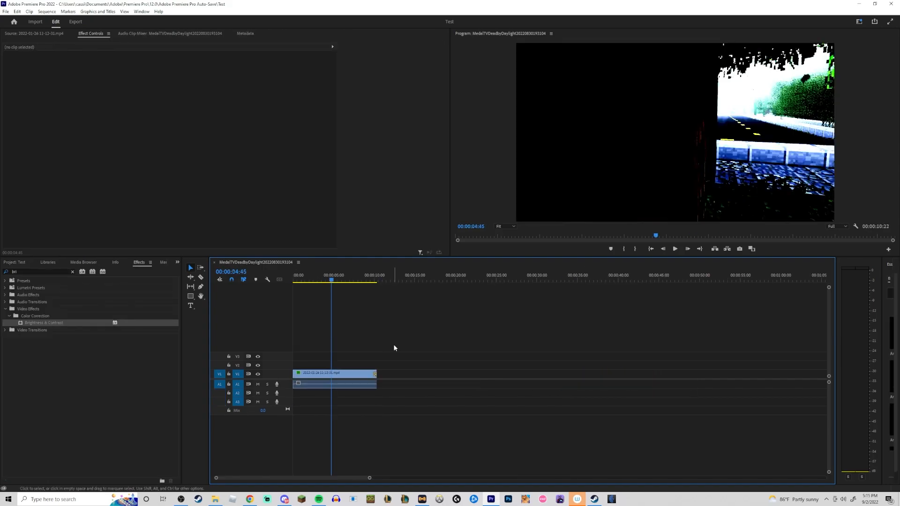
Play the sequence from its start and stop playback.
key("Home")
key("space")
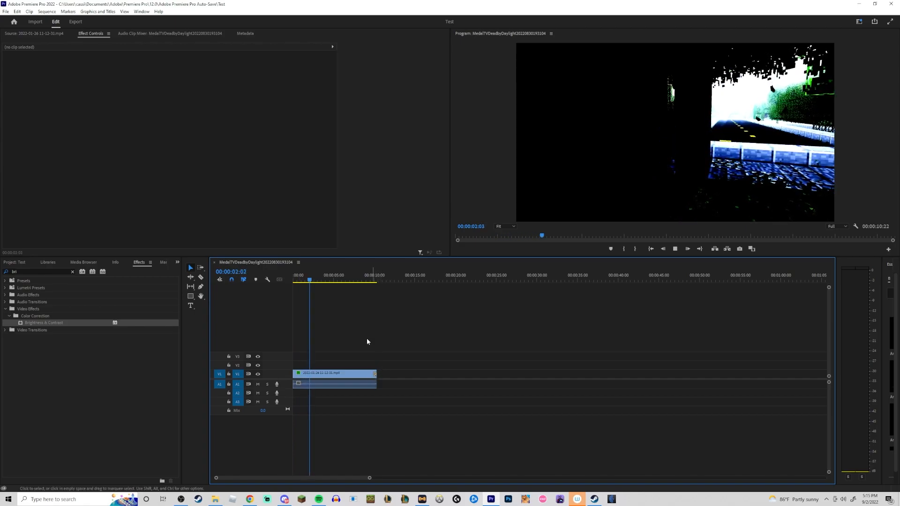
key("space")
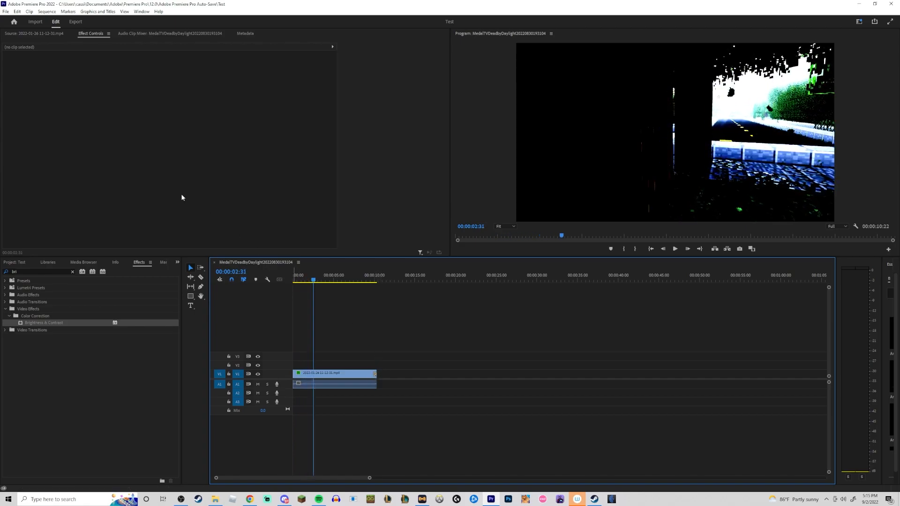
Open the Export settings for exporting the sequence as media.
left_click(6, 12)
mouse_move(28, 229)
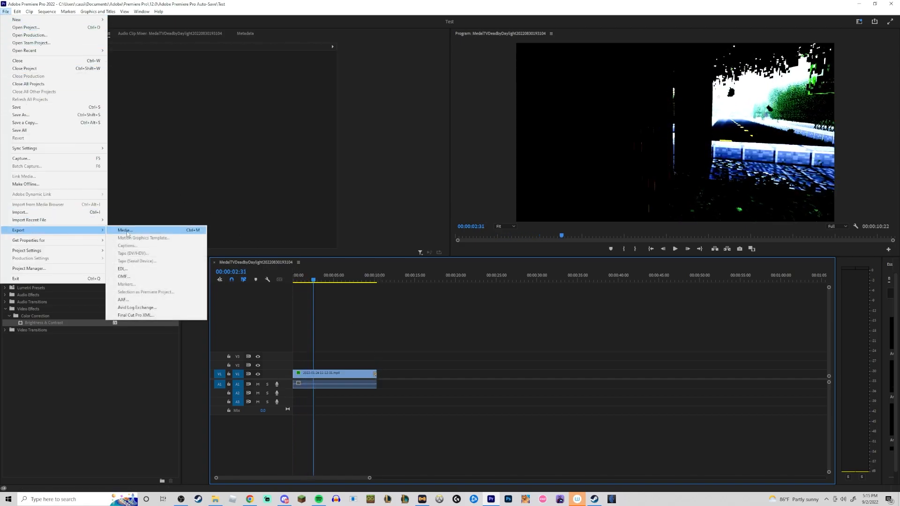
left_click(133, 232)
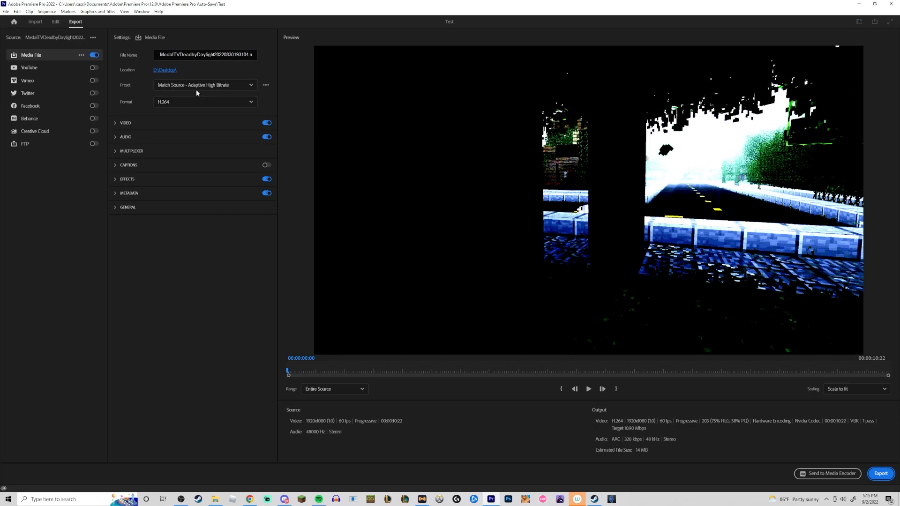
Review the export Format options and the YouTube publishing destination settings.
left_click(172, 102)
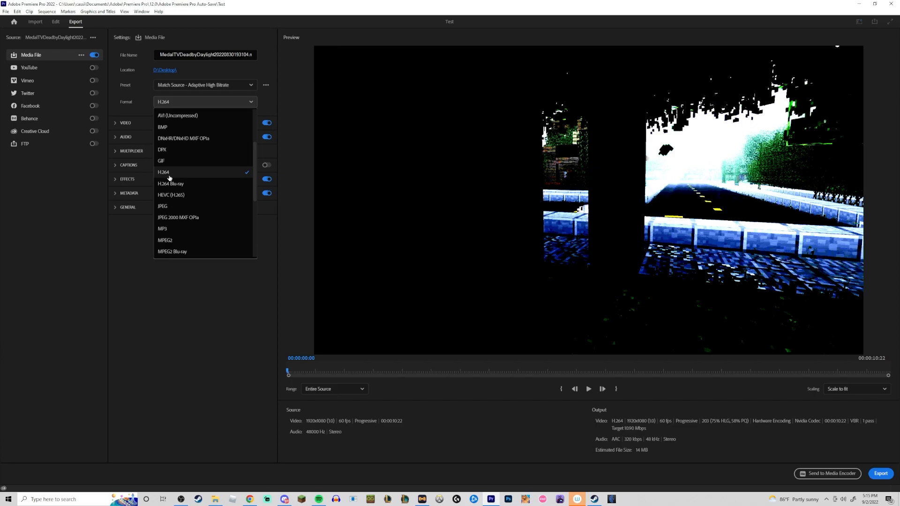
left_click(136, 239)
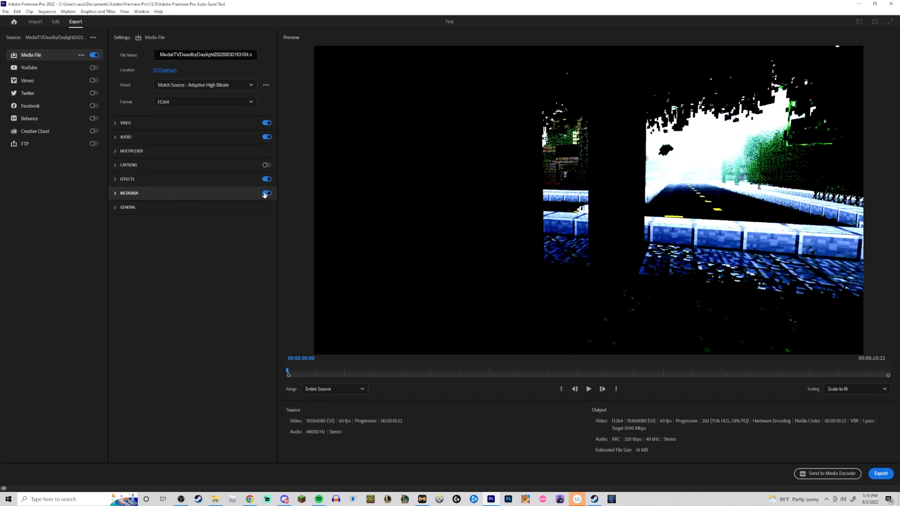
left_click(94, 69)
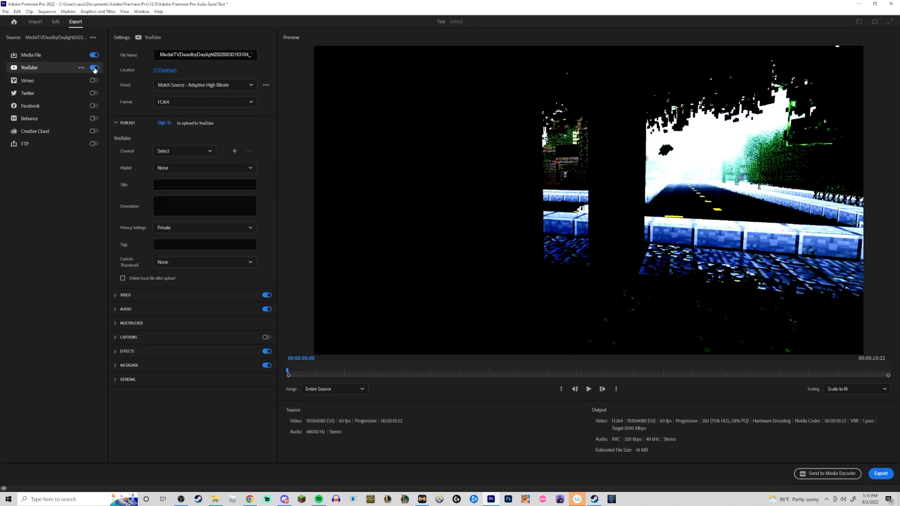
left_click(94, 69)
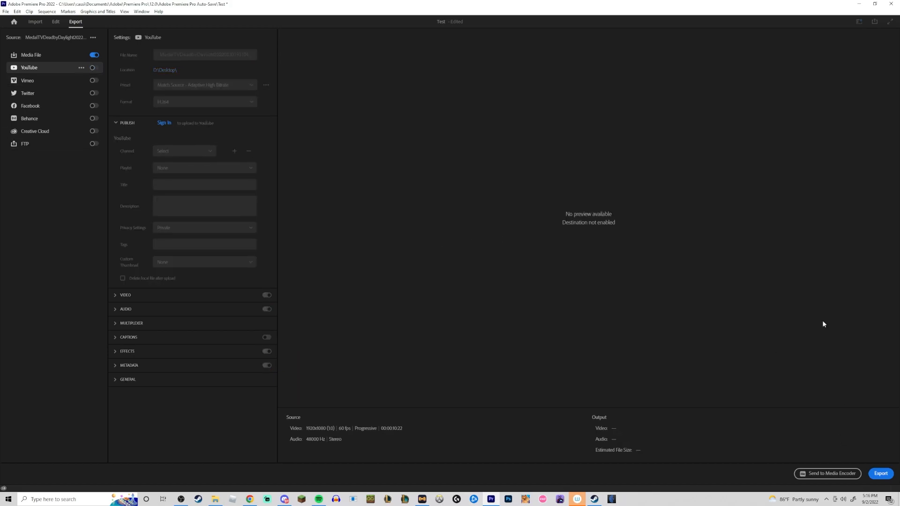
left_click(859, 4)
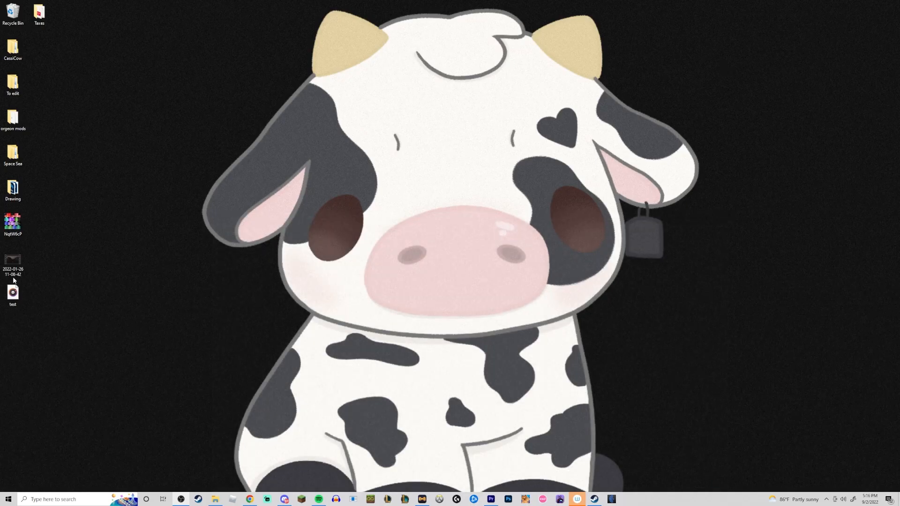
double_click(13, 272)
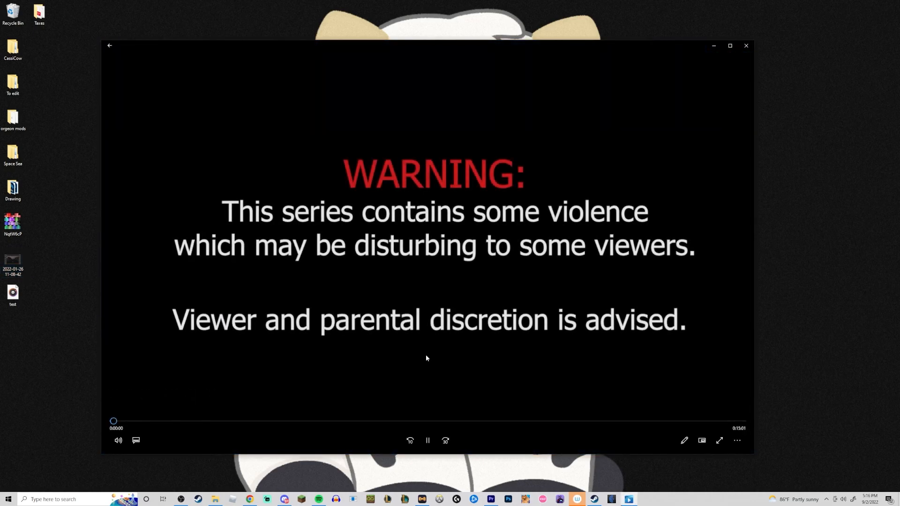
left_click(138, 421)
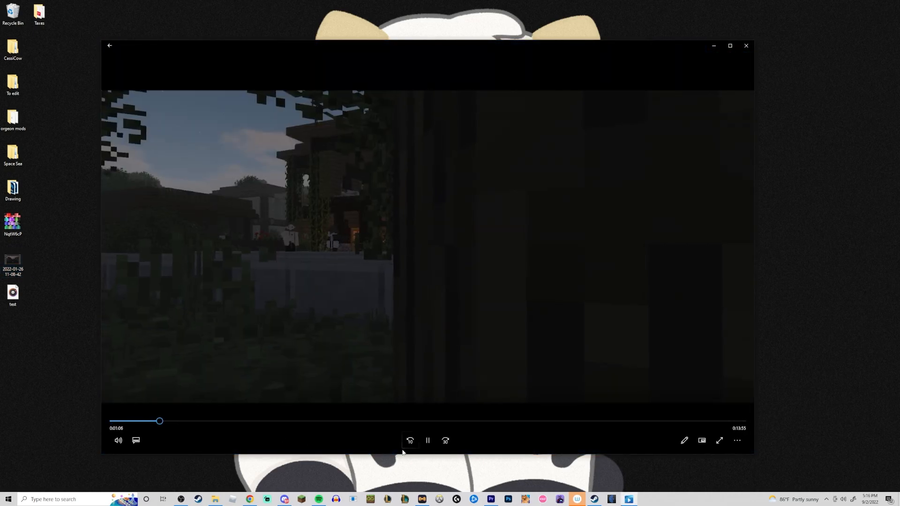
left_click(428, 441)
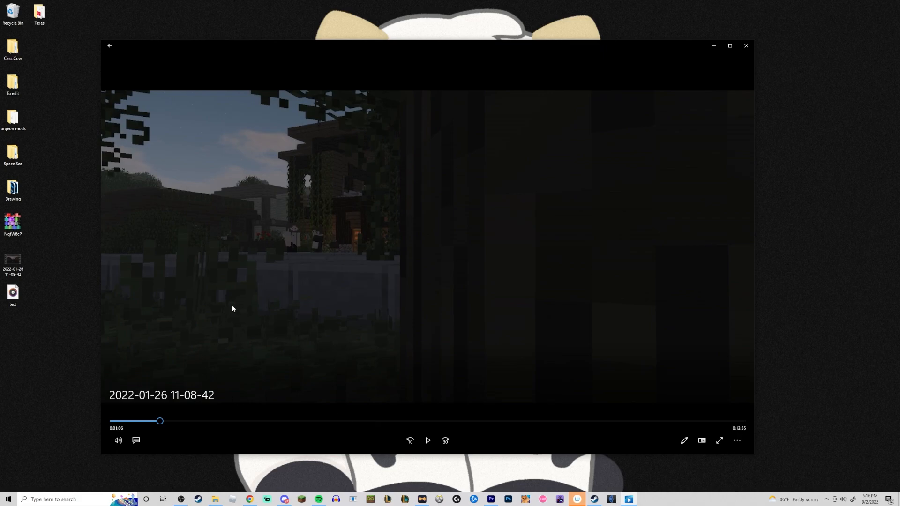